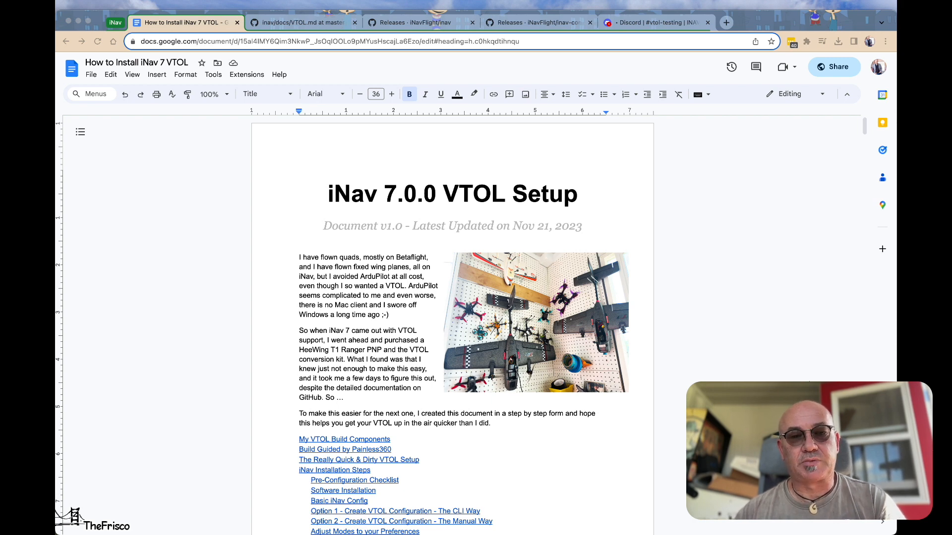
# Review the GitHub release pages for the INAV 7 firmware and INAV Configurator, including the Configurator's downloadable assets
pyautogui.click(396, 291)
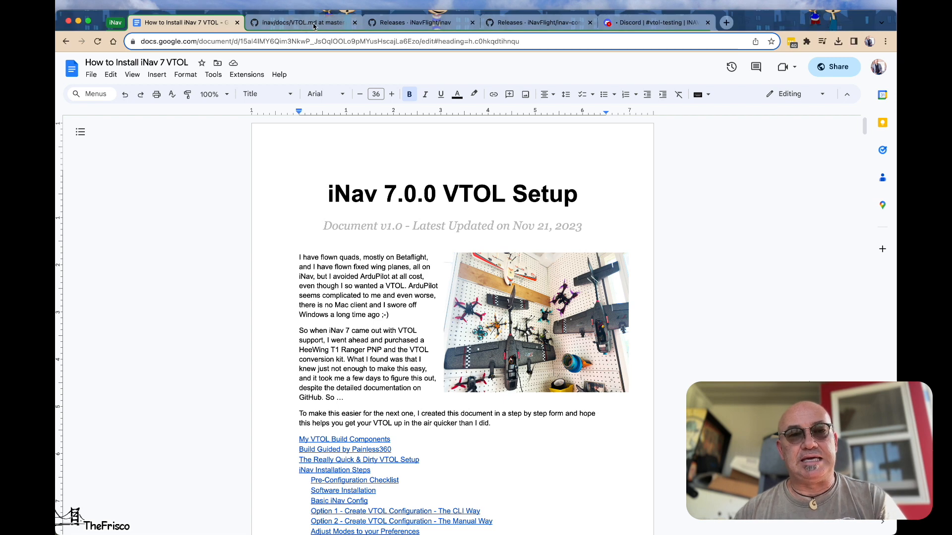
pyautogui.click(428, 25)
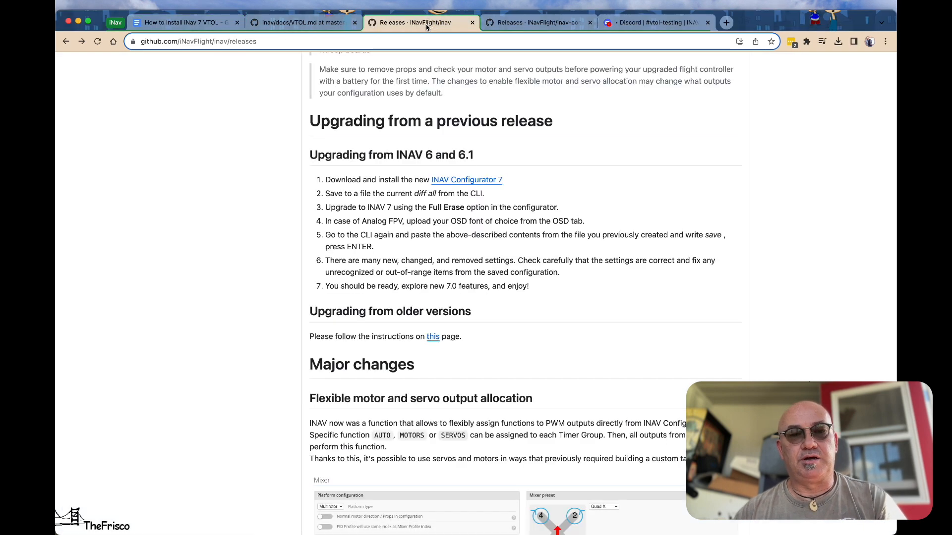
pyautogui.scroll(20, 455, 174)
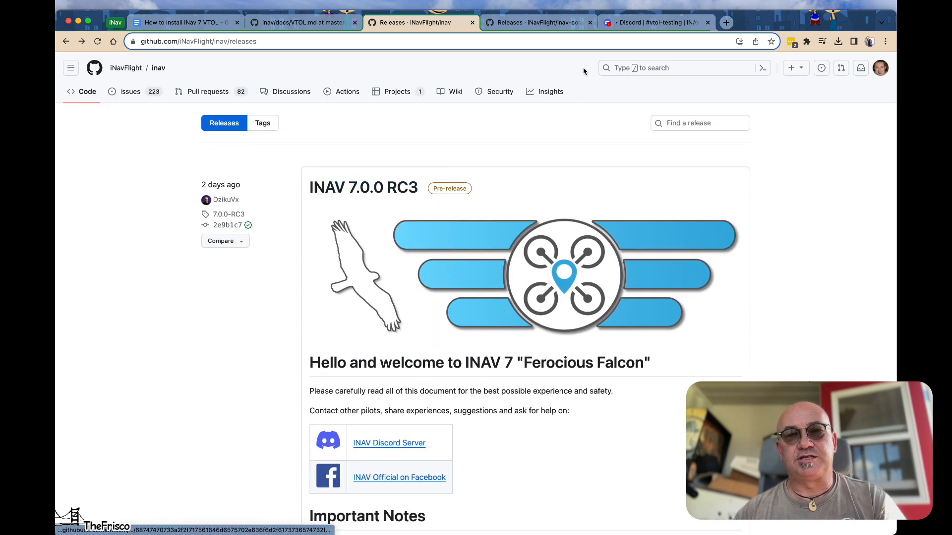
pyautogui.click(546, 24)
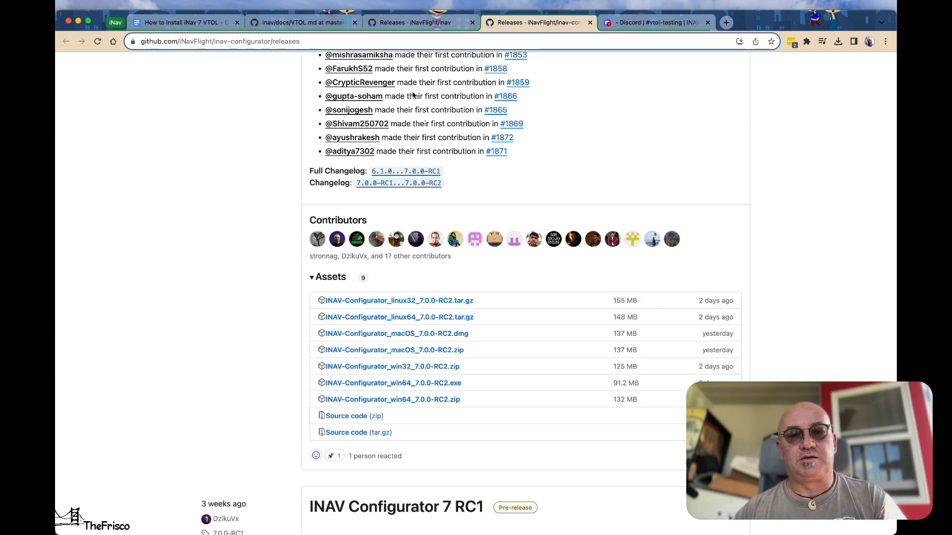
pyautogui.scroll(15, 402, 99)
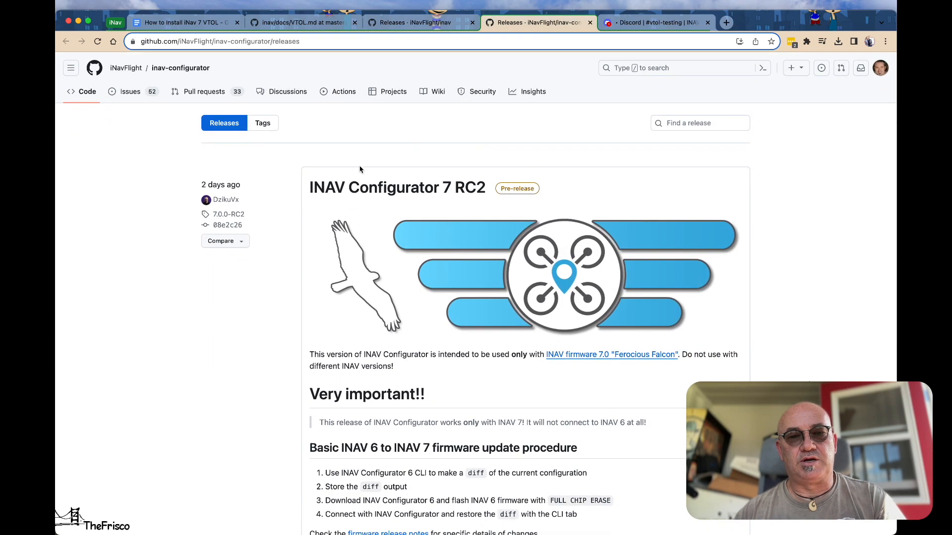
pyautogui.scroll(-20, 440, 261)
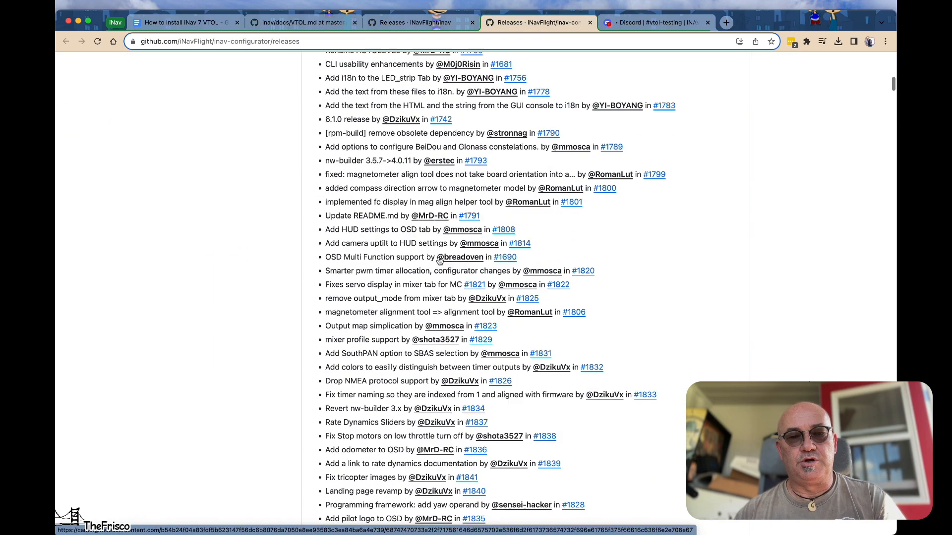
pyautogui.scroll(3, 440, 261)
pyautogui.scroll(-6, 389, 236)
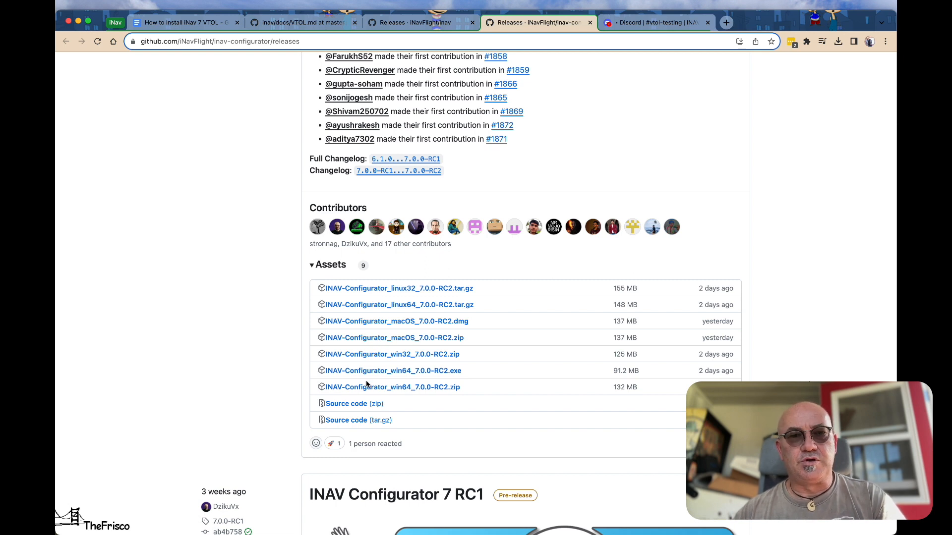
# Switch to INAV Configurator, connect to the flight controller and run "diff all" in its command line
pyautogui.press('super+Tab')
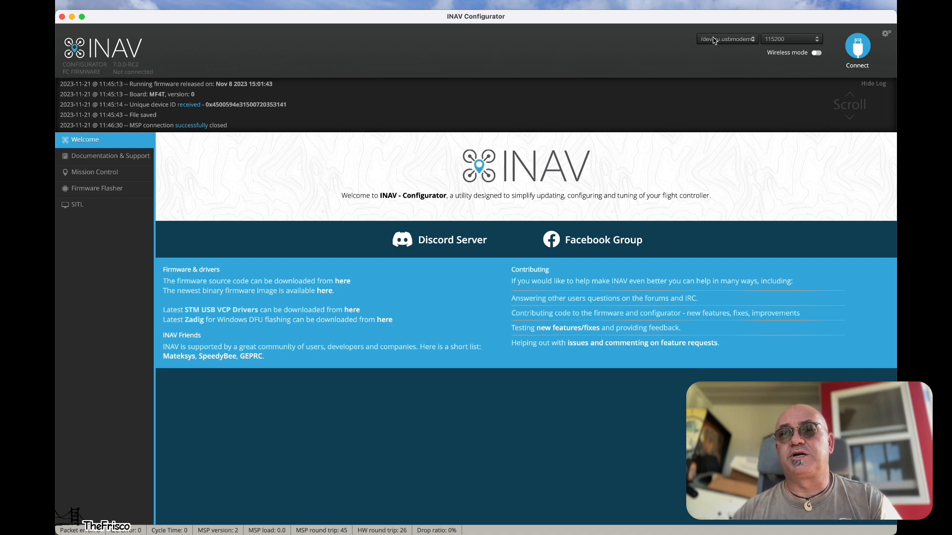
pyautogui.click(861, 49)
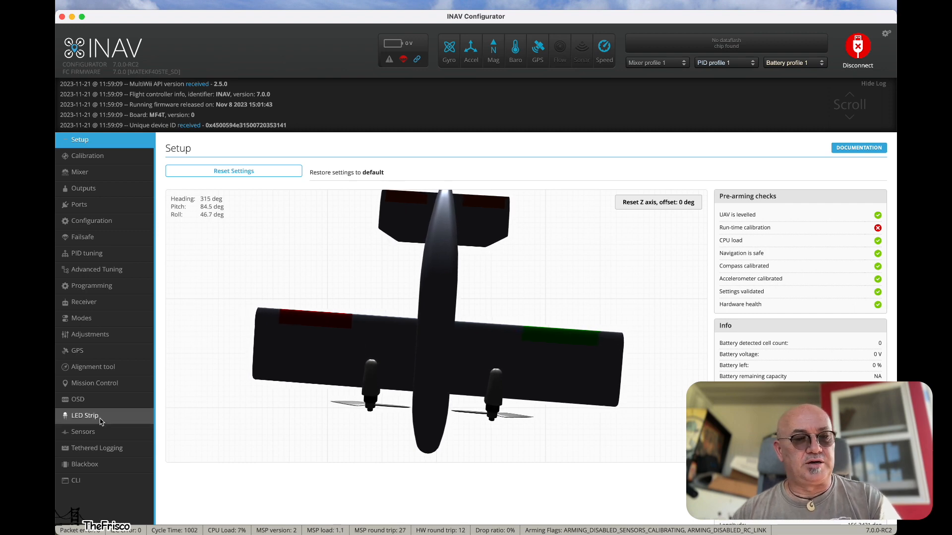
pyautogui.click(89, 482)
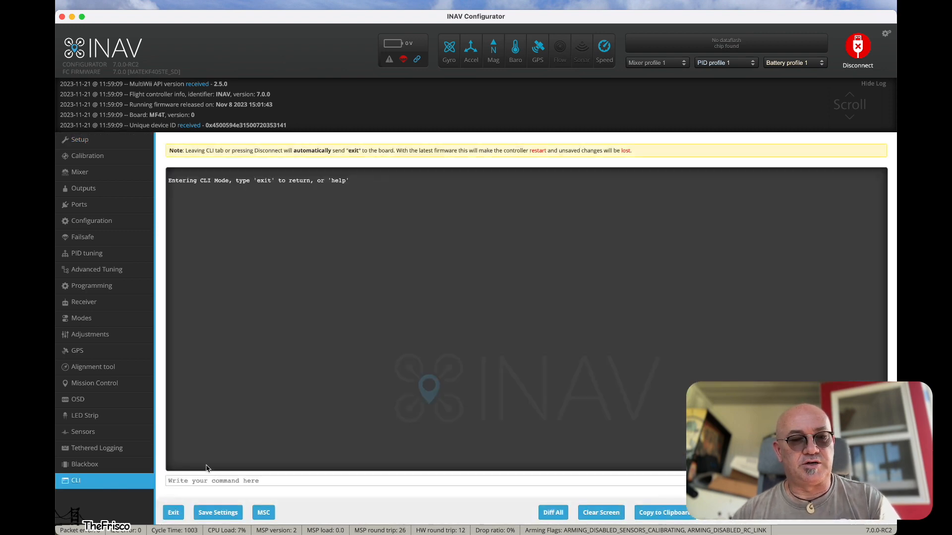
pyautogui.write('diff all')
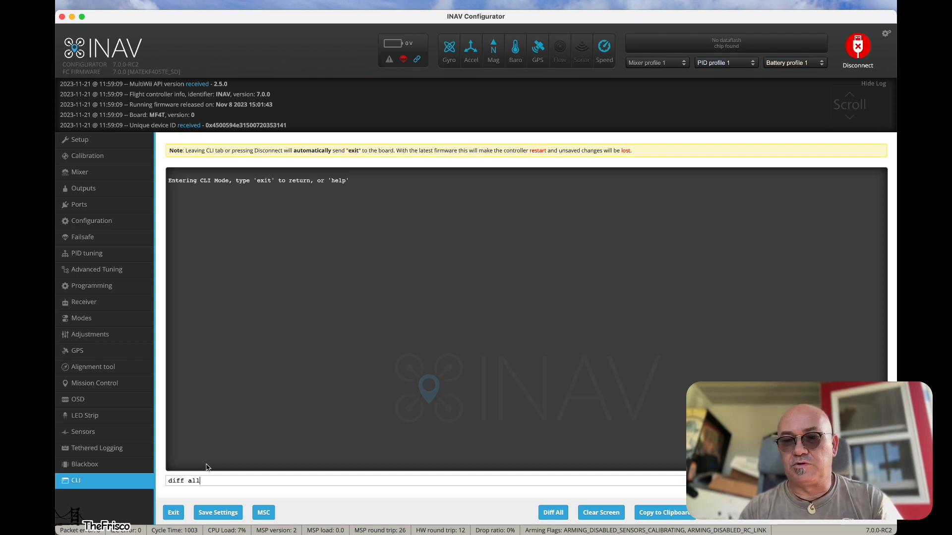
pyautogui.press('Return')
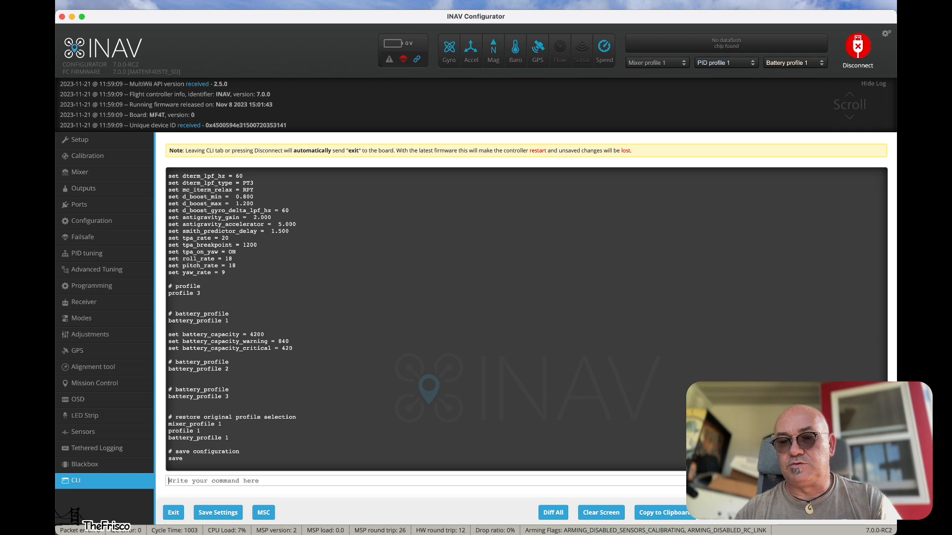
# Save the diff output over the existing "T1 VTOL before RC3 Upgrade" text file, and disconnect the flight controller
pyautogui.click(744, 513)
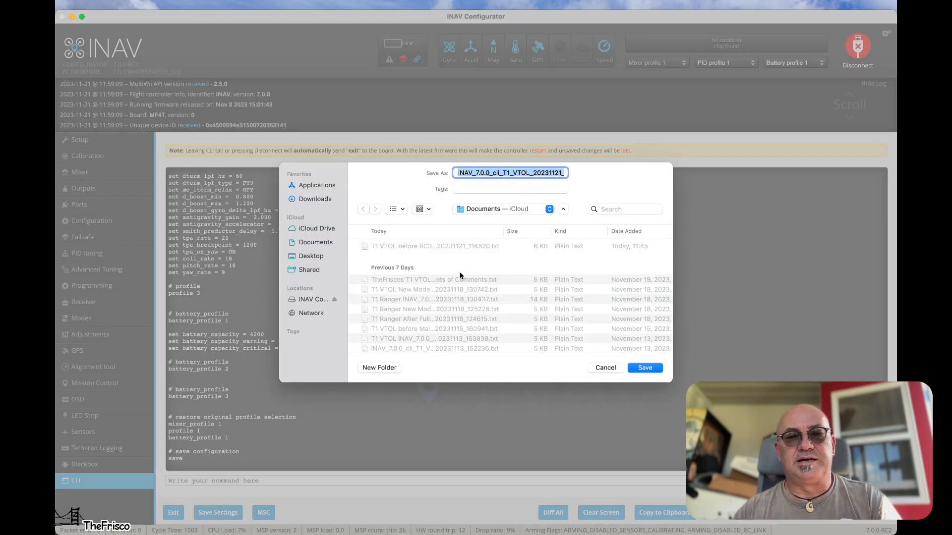
pyautogui.click(437, 247)
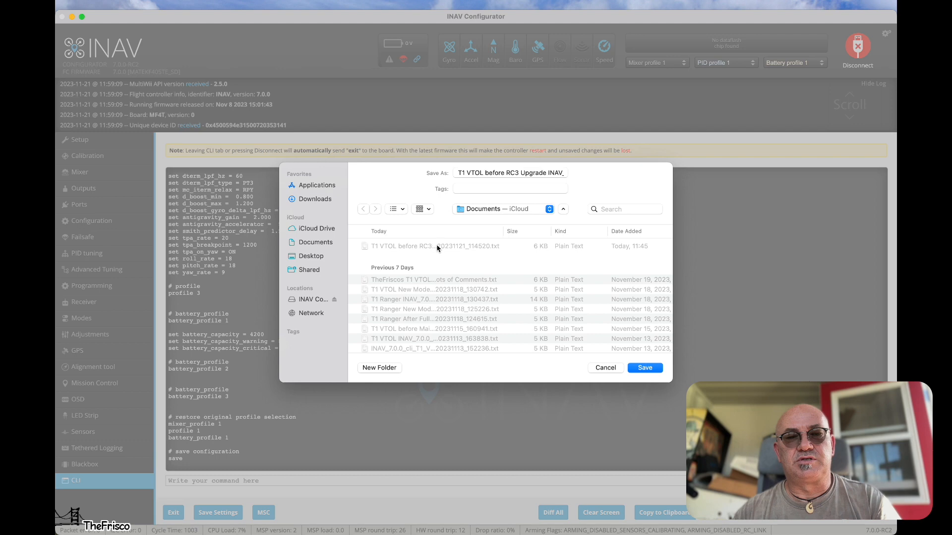
pyautogui.click(643, 371)
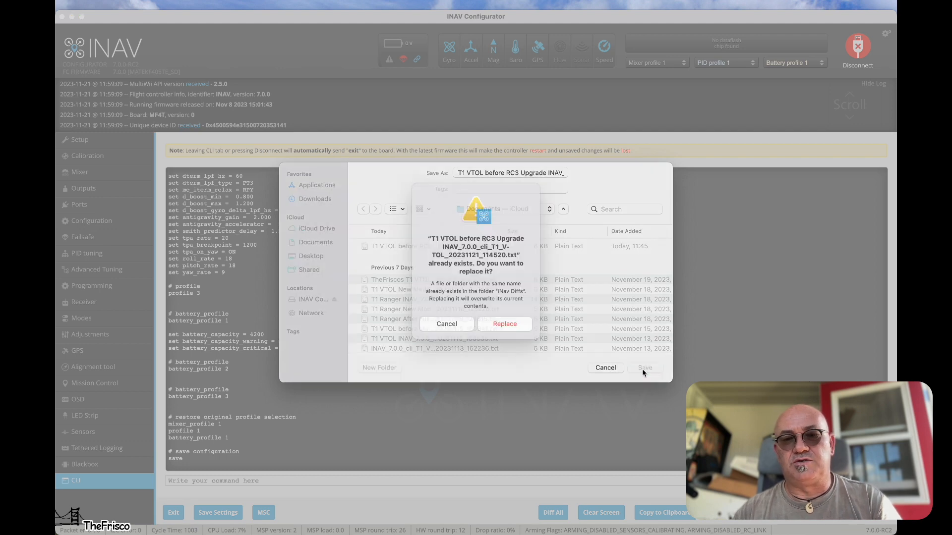
pyautogui.click(507, 334)
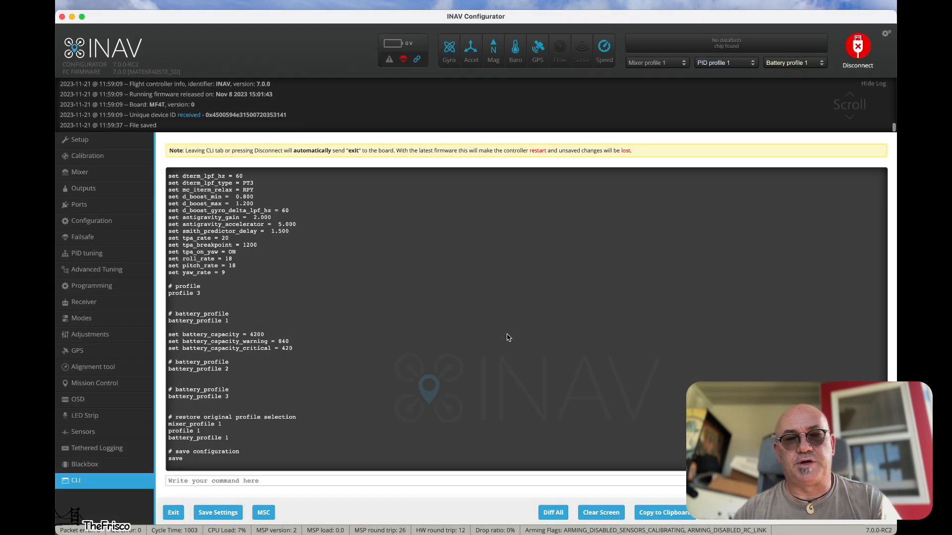
pyautogui.click(850, 52)
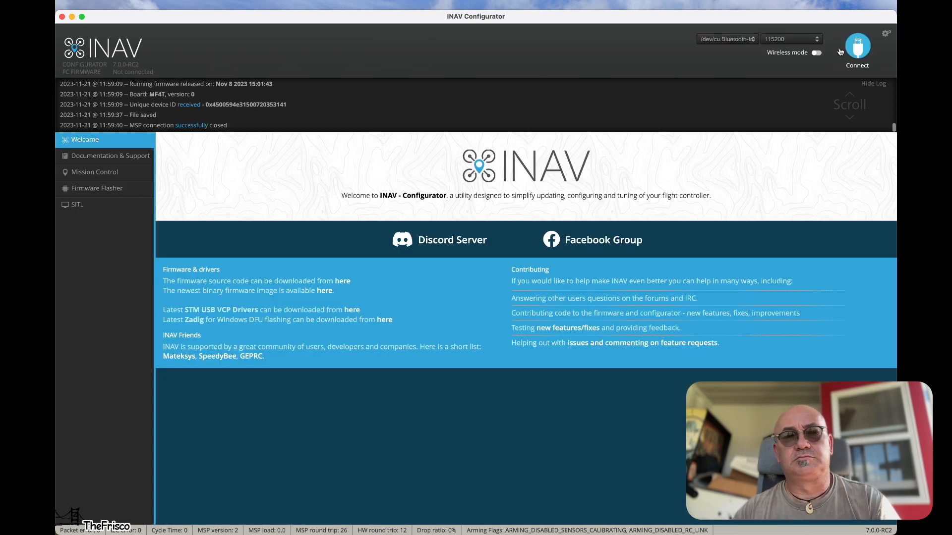
# Enable unstable releases and flash the 7.0.0-RC3 firmware for the MATEKF405TE SD board with full chip erase
pyautogui.click(105, 192)
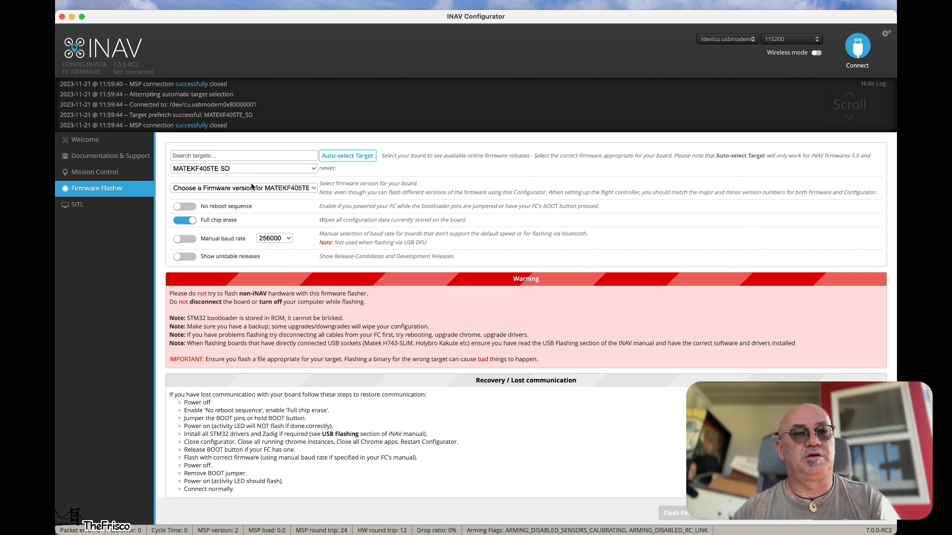
pyautogui.click(191, 257)
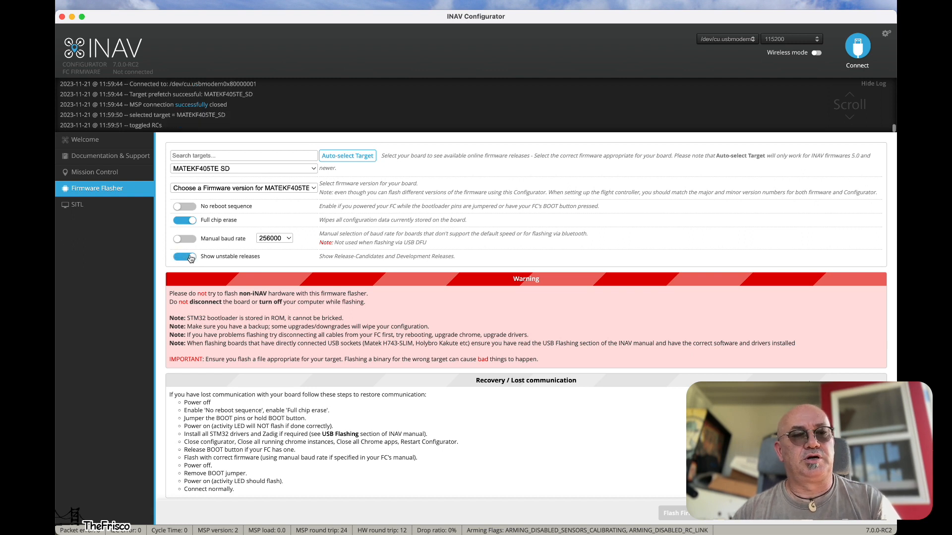
pyautogui.click(258, 189)
pyautogui.click(254, 199)
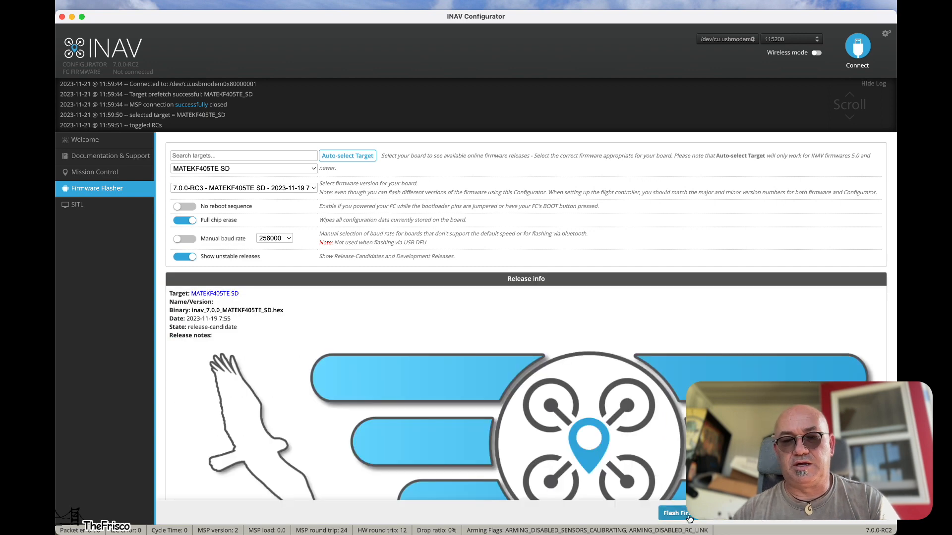
pyautogui.click(689, 518)
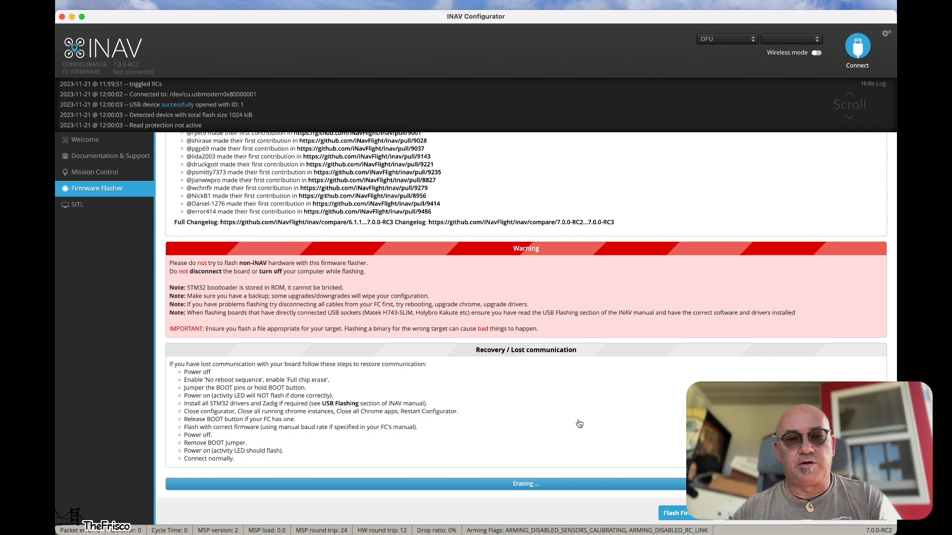
# Switch to the browser and review the build components and quick setup sections of the "How to Install iNav 7 VTOL" document
pyautogui.press('super+Tab')
pyautogui.click(190, 22)
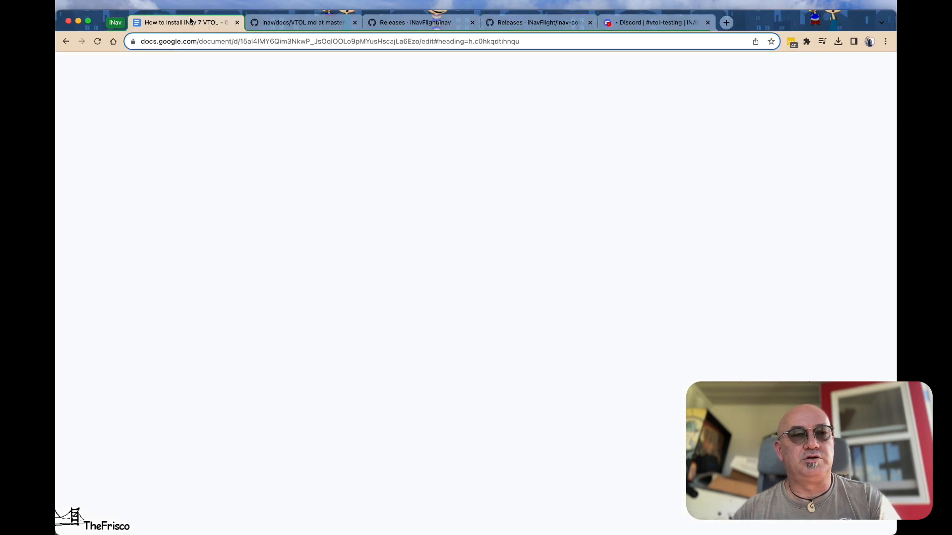
pyautogui.scroll(-4, 462, 325)
pyautogui.scroll(-2, 461, 325)
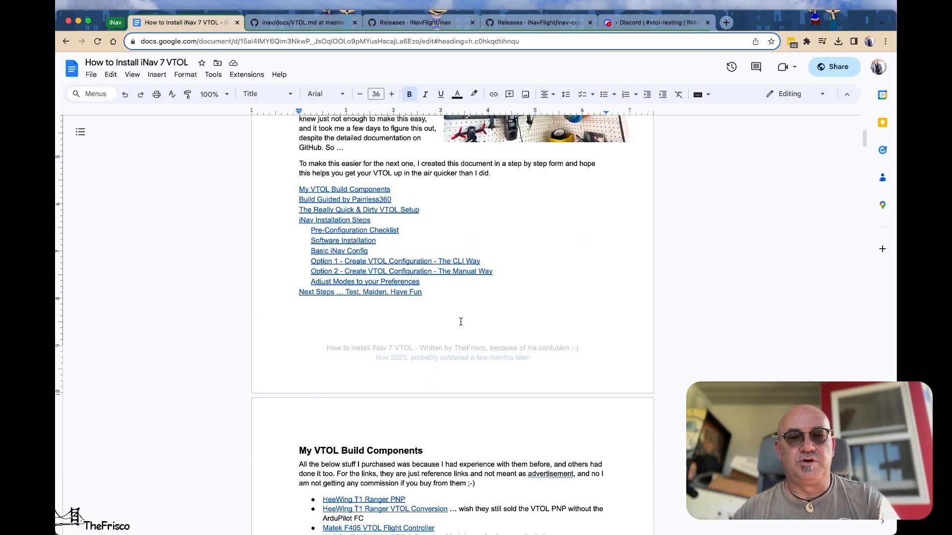
pyautogui.scroll(-12, 499, 254)
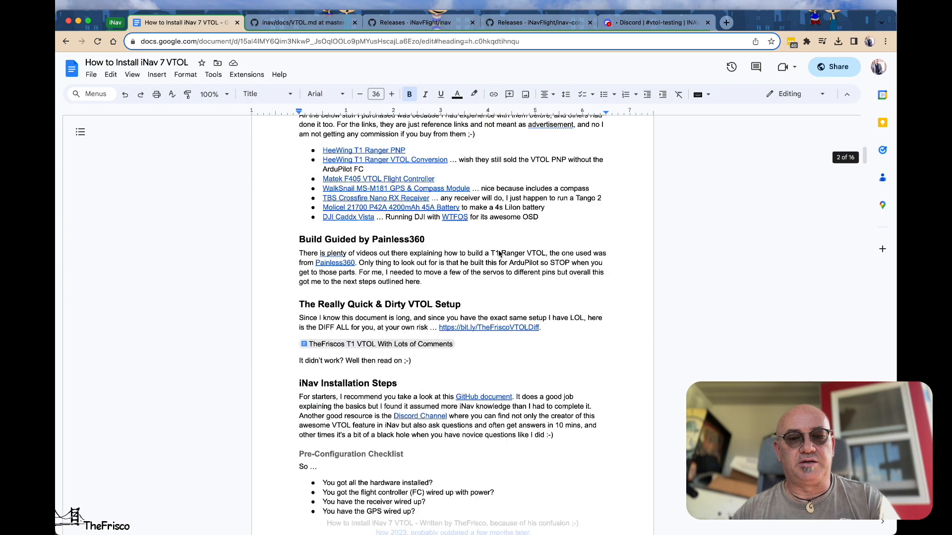
pyautogui.scroll(-8, 461, 287)
pyautogui.scroll(10, 409, 399)
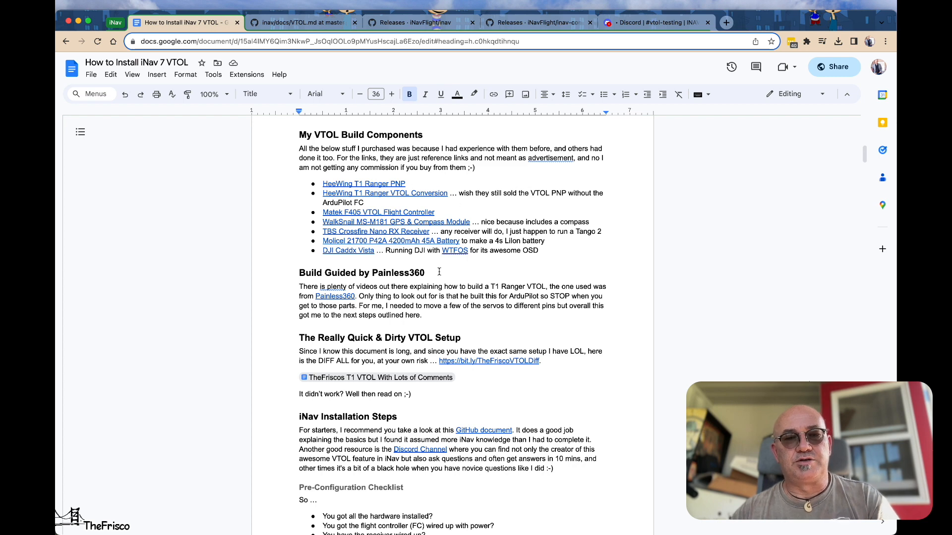
# Read the guide's installation steps, from the pre-configuration checklist through software installation to the basic iNav configuration
pyautogui.scroll(-5, 446, 277)
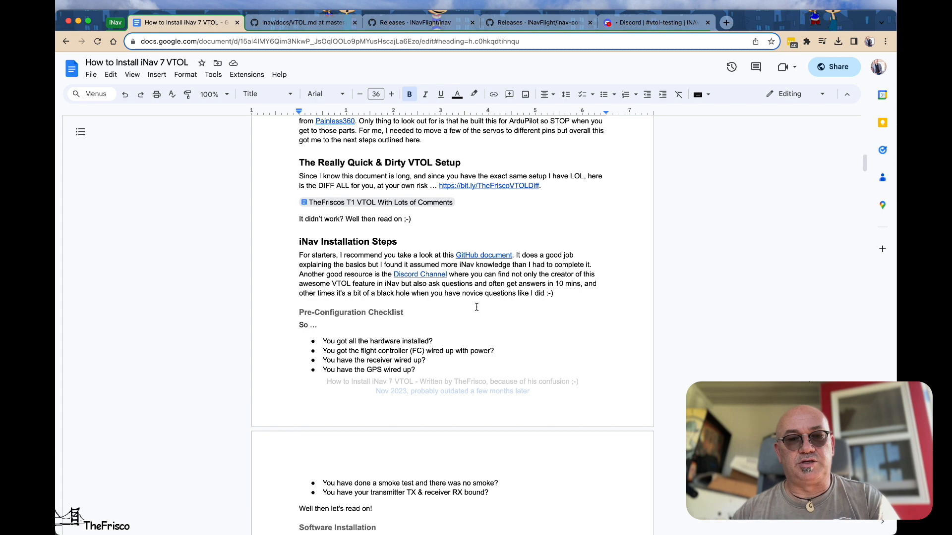
pyautogui.scroll(-5, 476, 307)
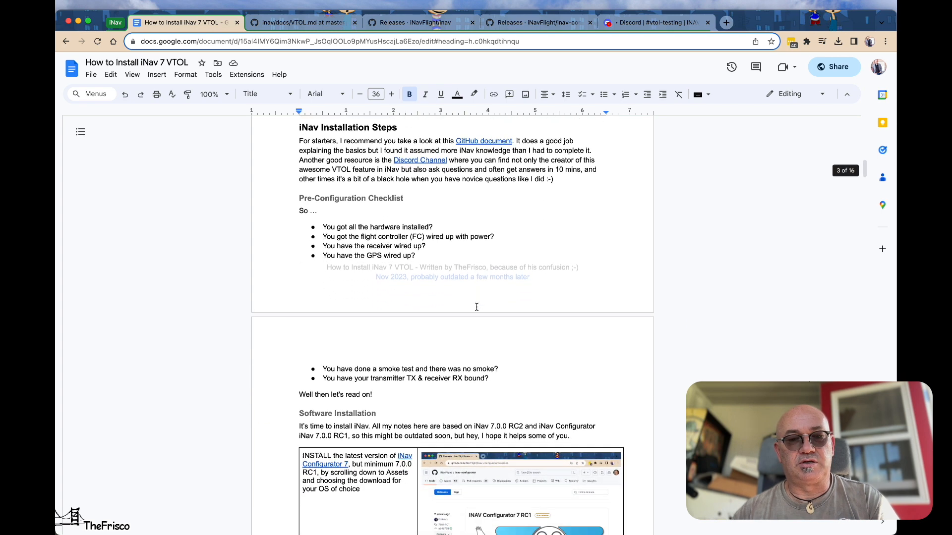
pyautogui.scroll(-5, 476, 307)
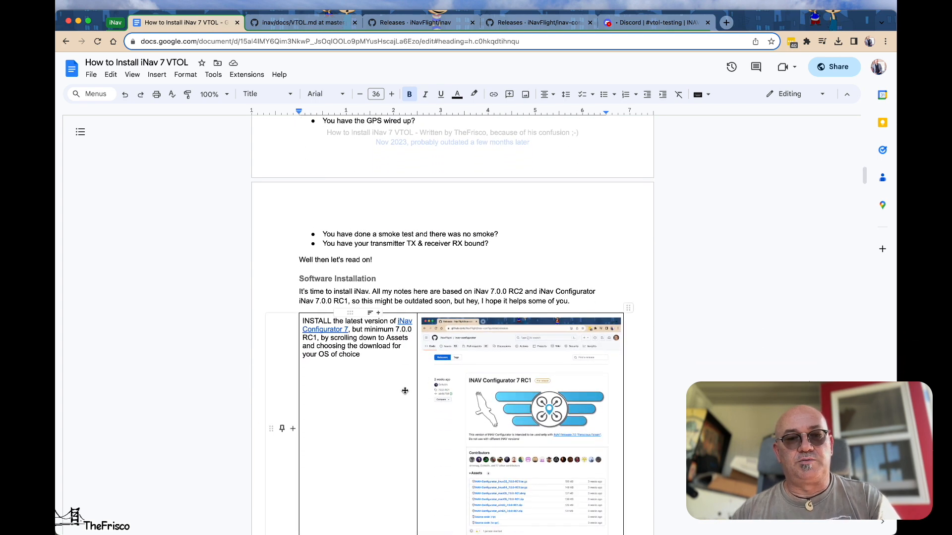
pyautogui.scroll(-1, 443, 420)
pyautogui.scroll(-4, 443, 419)
pyautogui.scroll(-10, 448, 373)
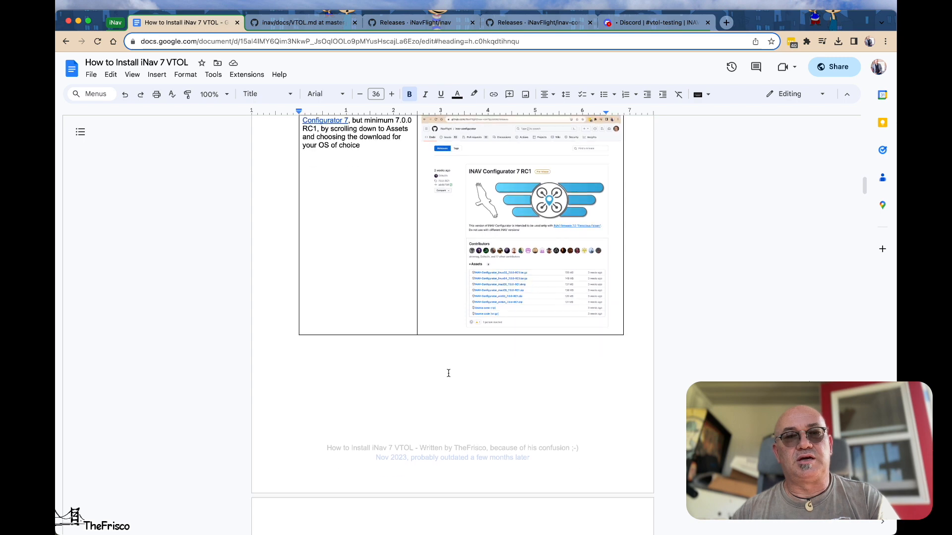
pyautogui.scroll(-5, 453, 404)
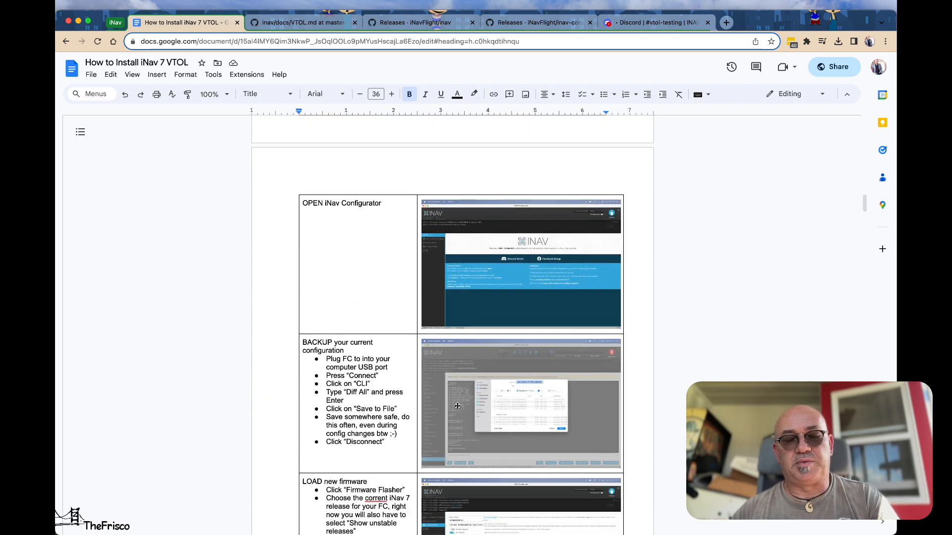
pyautogui.scroll(-7, 469, 382)
pyautogui.scroll(-7, 469, 381)
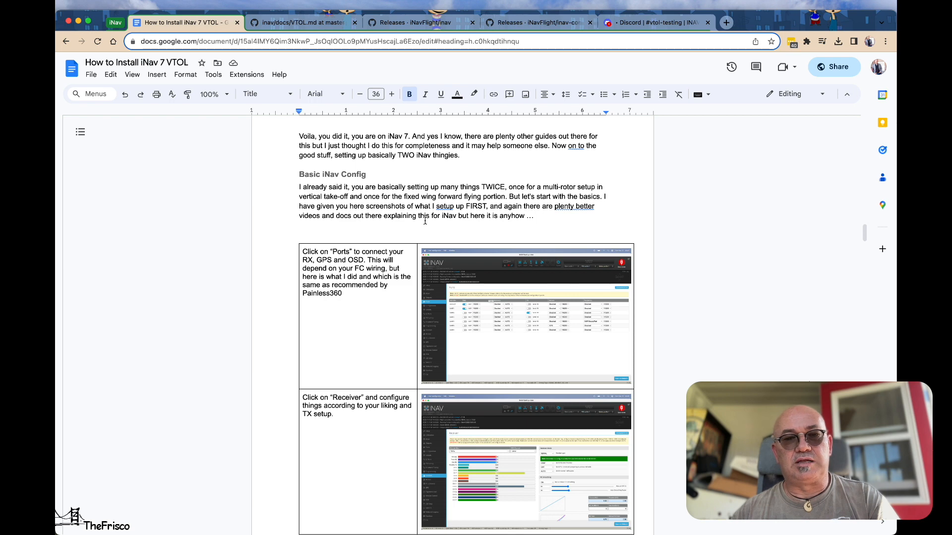
# Return to INAV Configurator, connect to the flashed flight controller and keep the current settings instead of choosing a default preset
pyautogui.press('super+Tab')
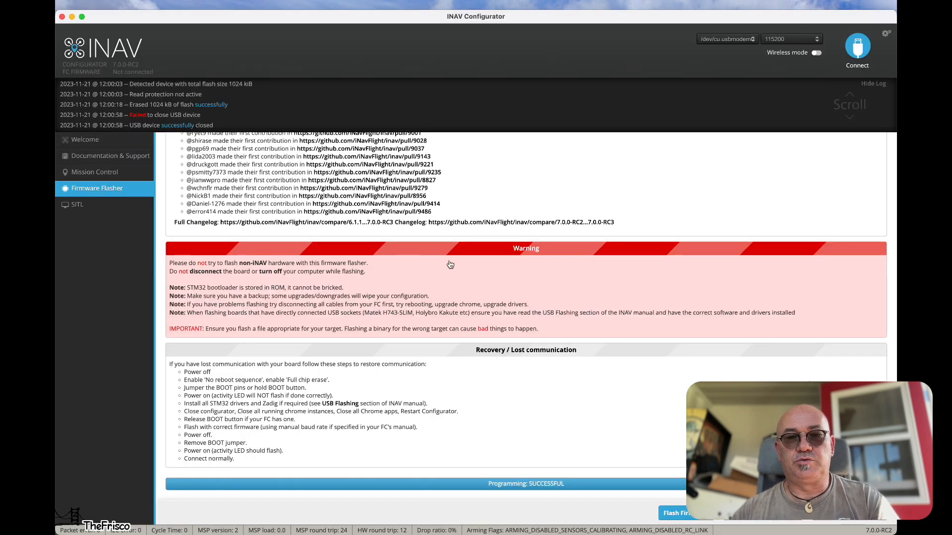
pyautogui.click(866, 60)
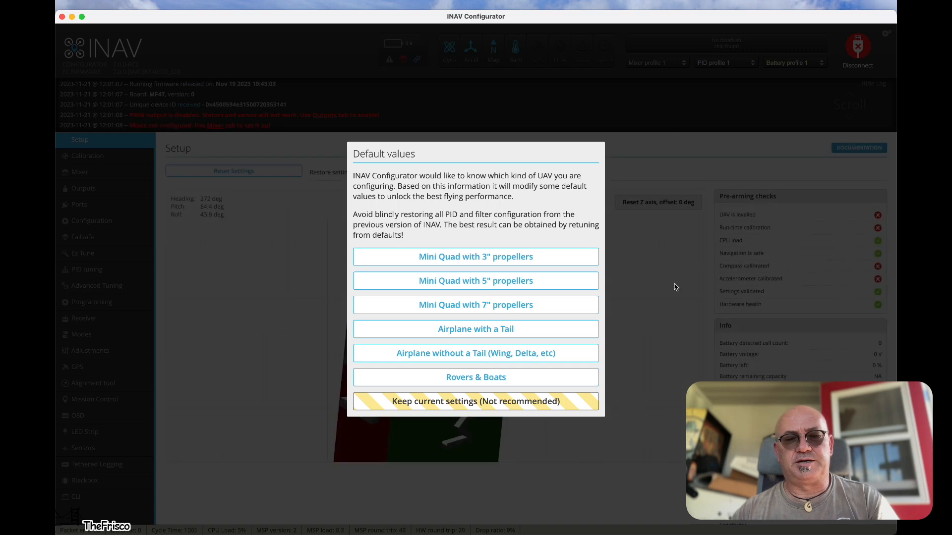
pyautogui.click(464, 402)
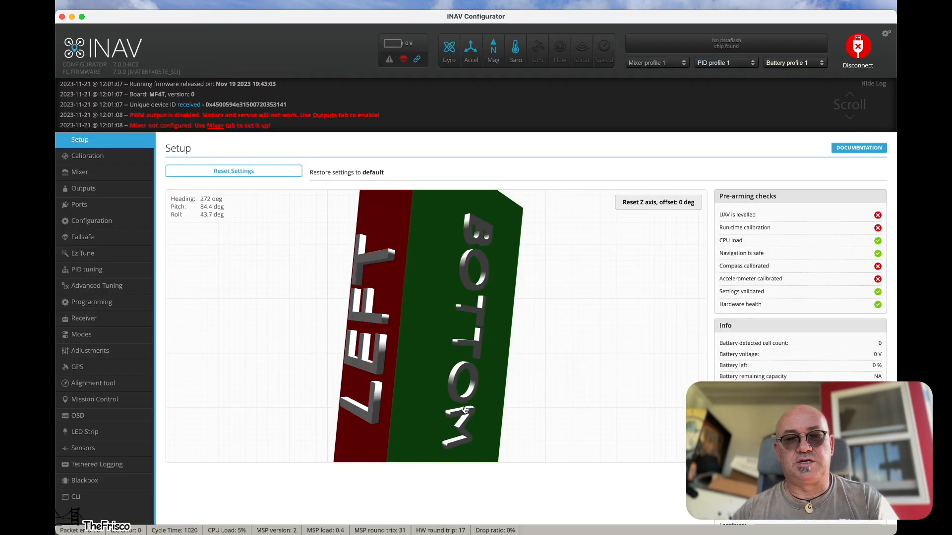
# Load the "T1 VTOL before RC3" diff file dated 20231121_114520 from the iNav Diffs folder into the CLI and execute its commands
pyautogui.click(91, 498)
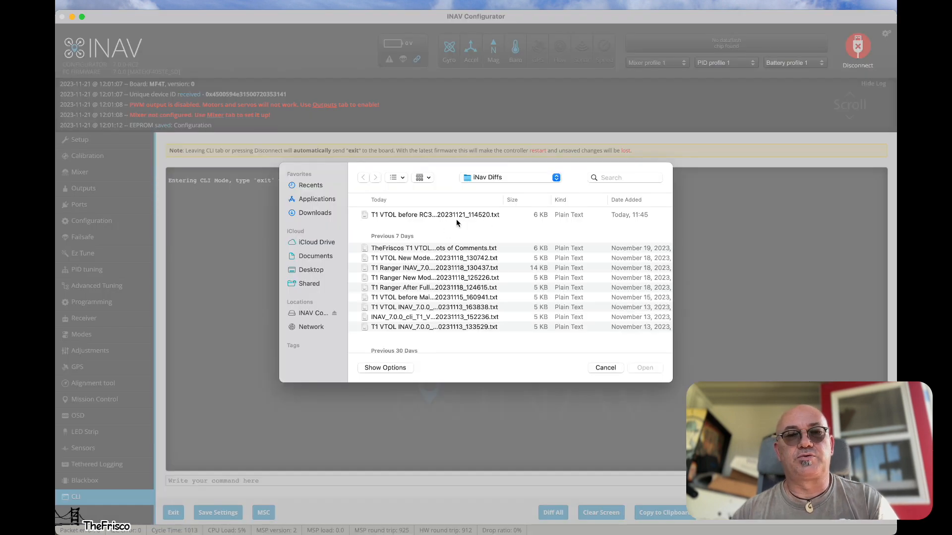
pyautogui.click(434, 216)
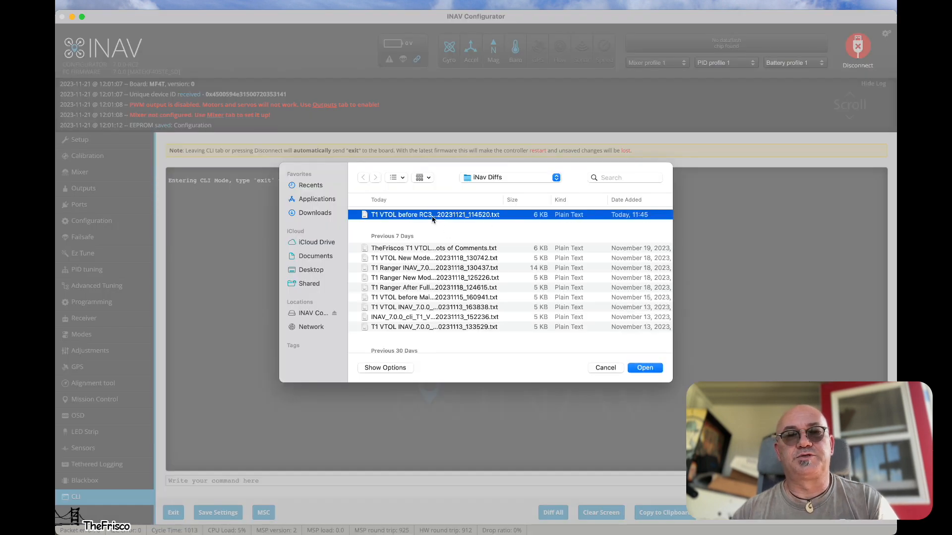
pyautogui.click(643, 368)
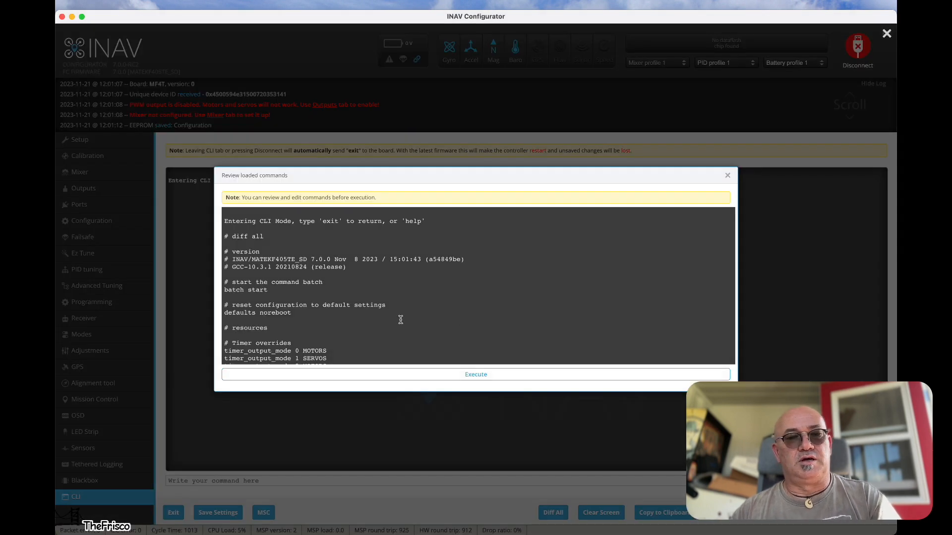
pyautogui.click(477, 375)
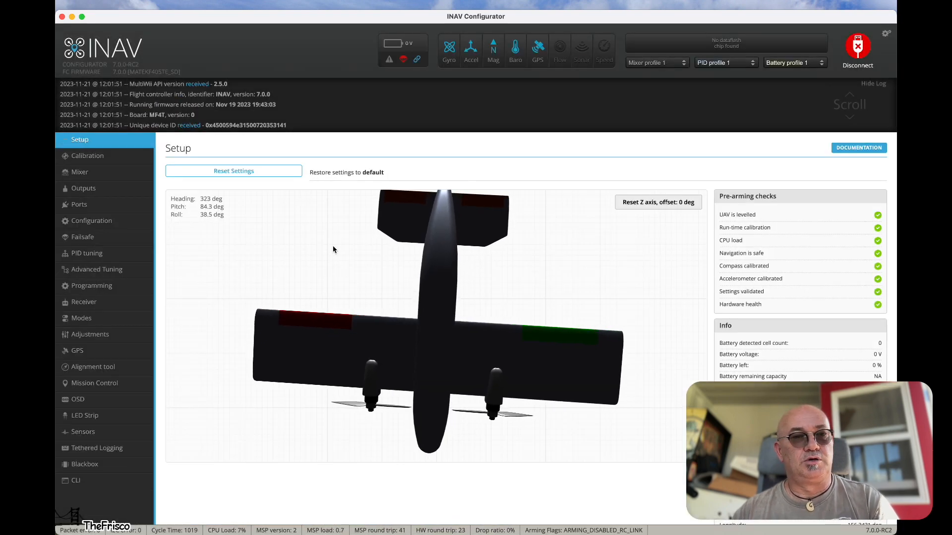
# Switch the flight controller to mixer profile 2 and reconnect to it
pyautogui.click(672, 64)
pyautogui.click(654, 75)
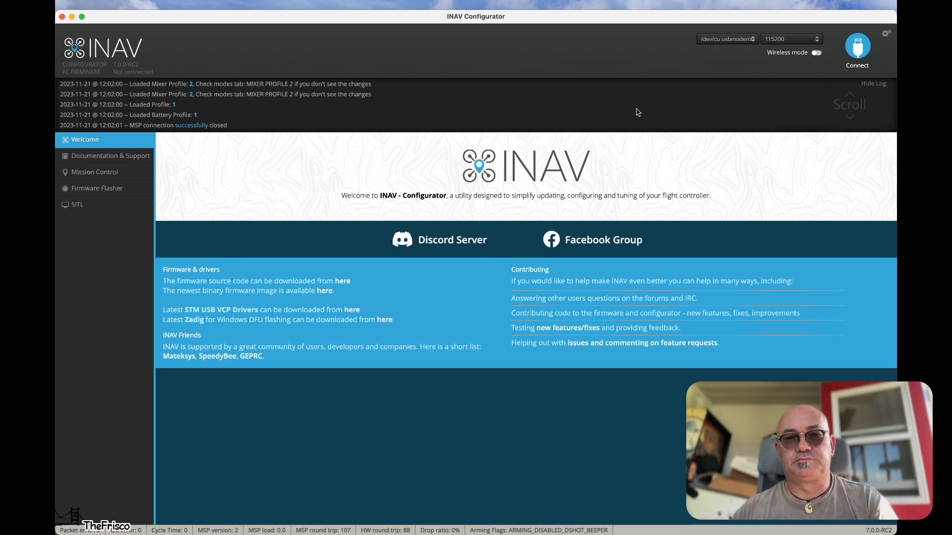
pyautogui.click(857, 47)
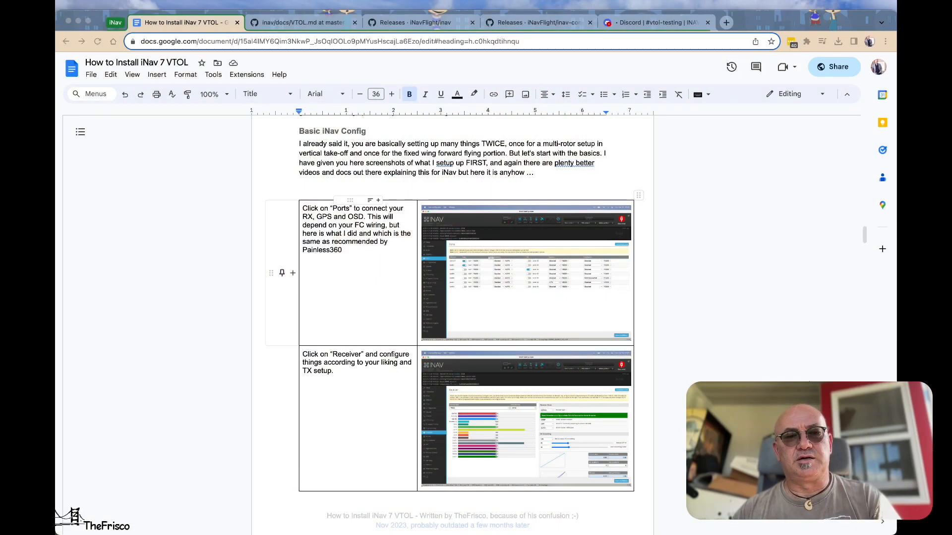
# Return from the guide to INAV Configurator and check the restored serial port assignments and receiver settings
pyautogui.click(343, 156)
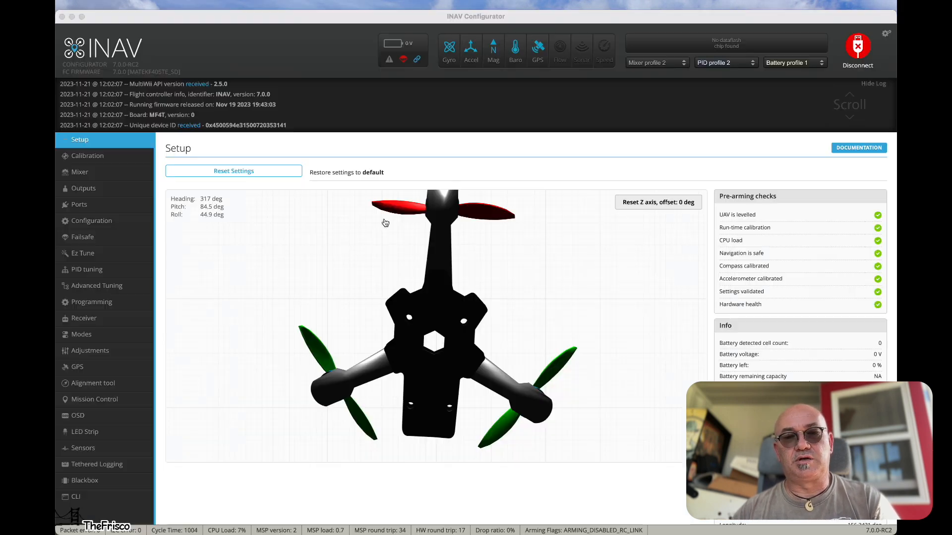
pyautogui.click(384, 218)
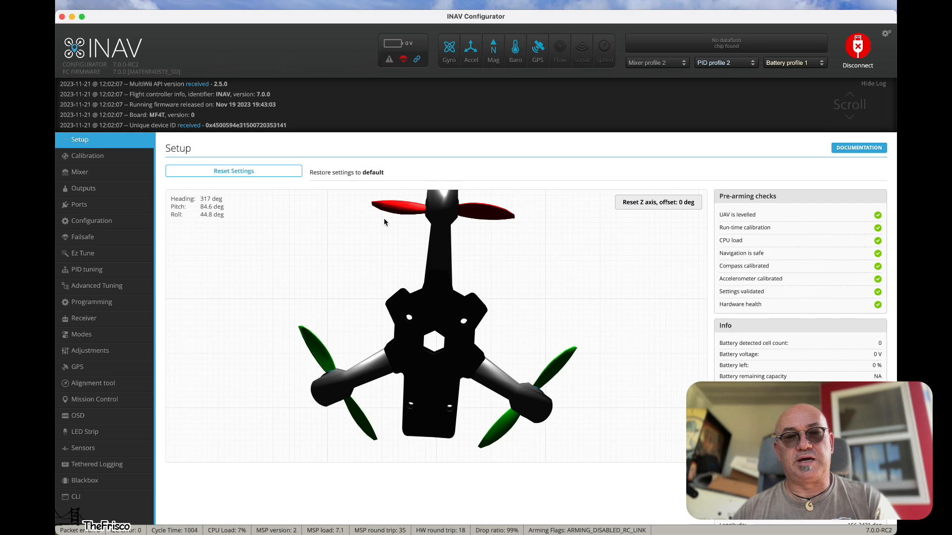
pyautogui.click(94, 205)
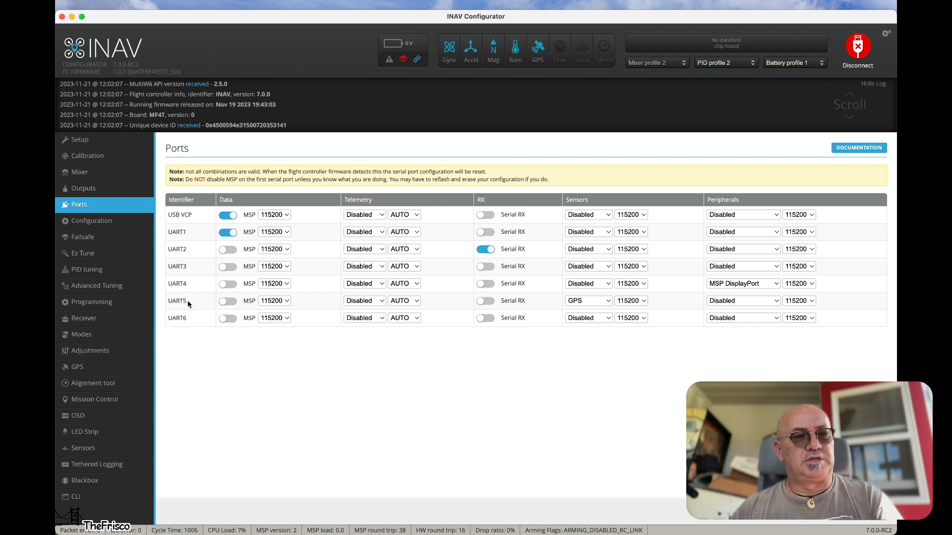
pyautogui.click(109, 320)
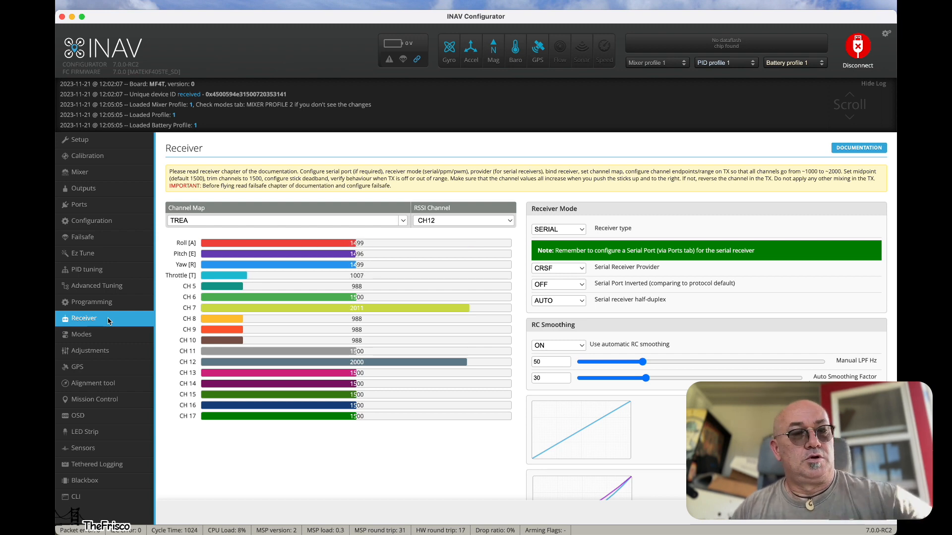
# Find the GPS instructions in the browser guide, then inspect the GPS configuration and position fix in INAV Configurator
pyautogui.press('super+Tab')
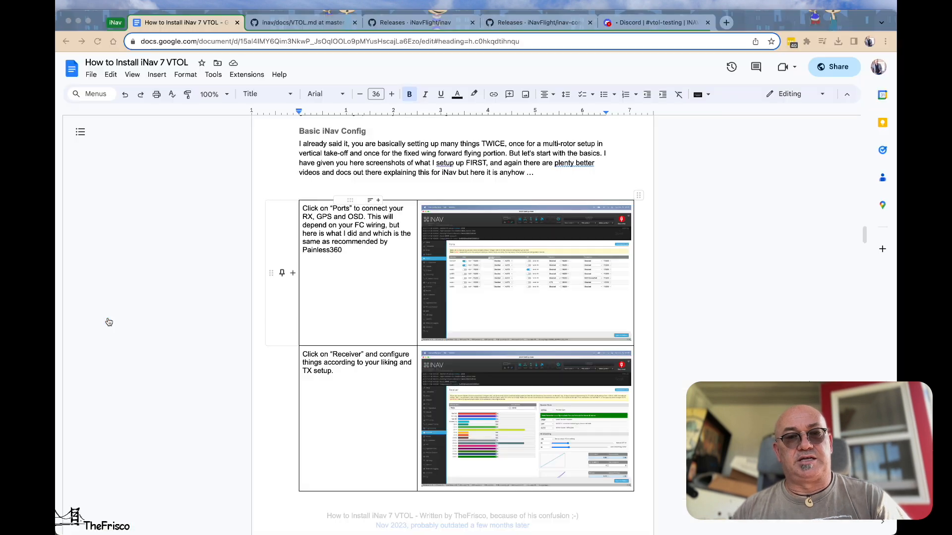
pyautogui.scroll(-7, 410, 304)
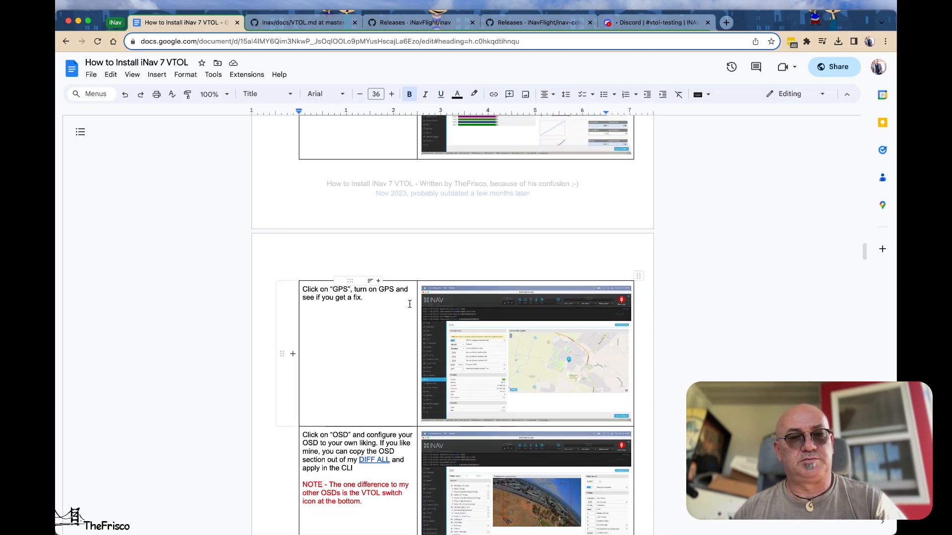
pyautogui.press('super+Tab')
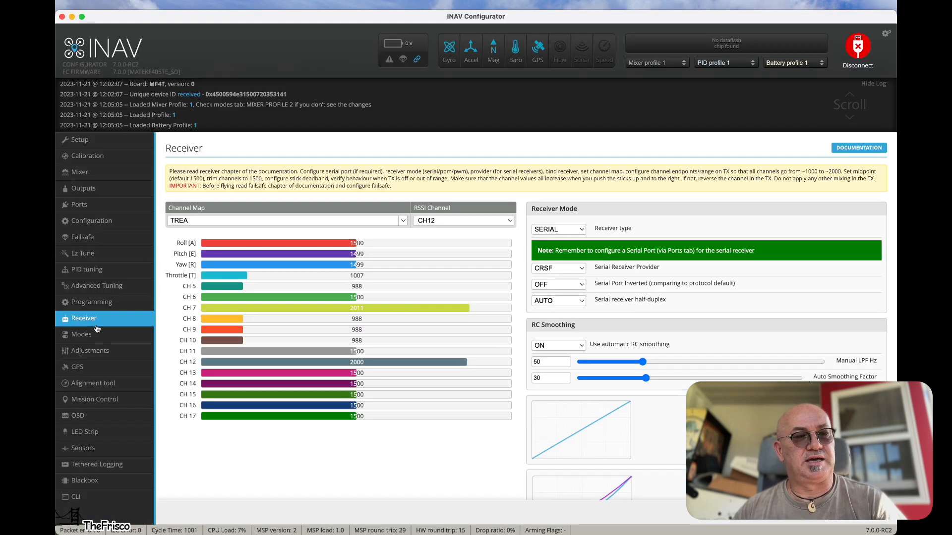
pyautogui.click(94, 370)
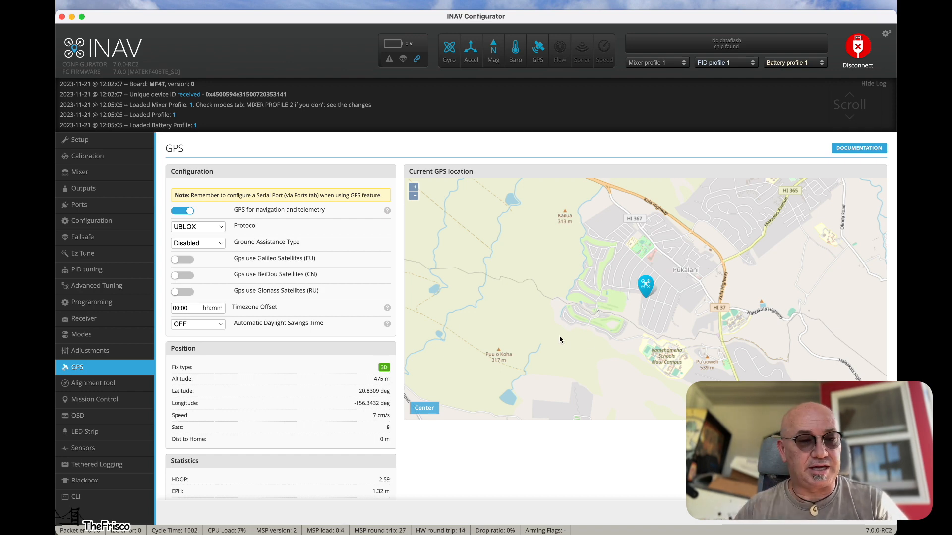
# Find the OSD instructions in the browser guide, then open the OSD configuration in INAV Configurator
pyautogui.press('super+Tab')
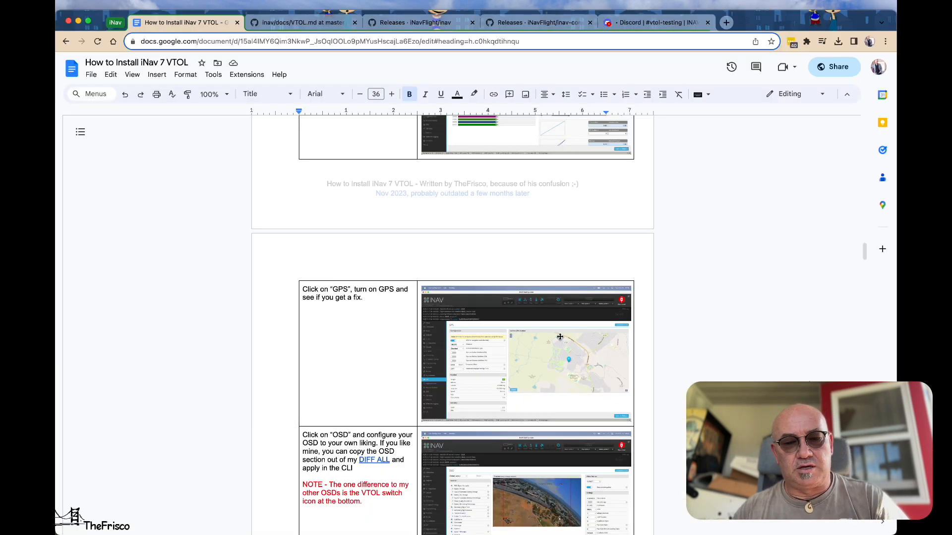
pyautogui.scroll(-1, 568, 415)
pyautogui.scroll(-5, 568, 415)
pyautogui.press('super+Tab')
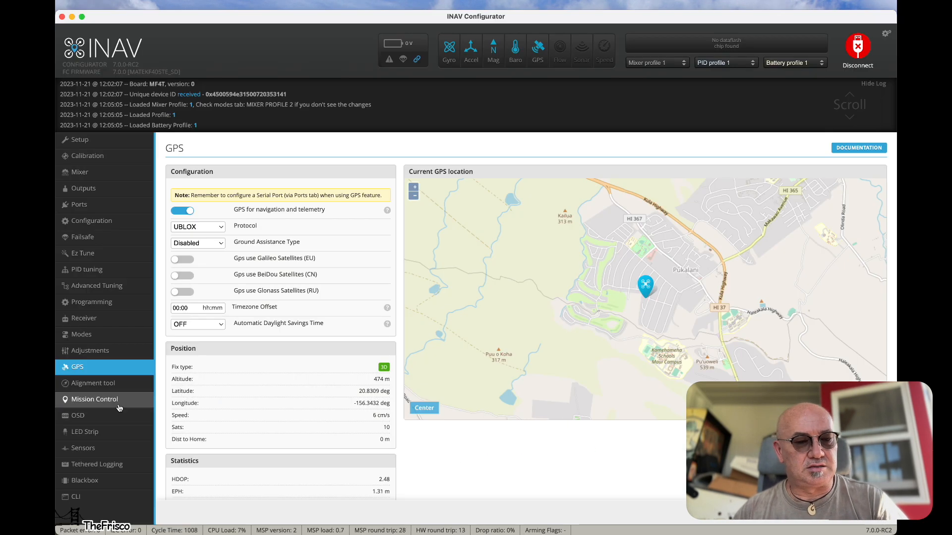
pyautogui.click(105, 415)
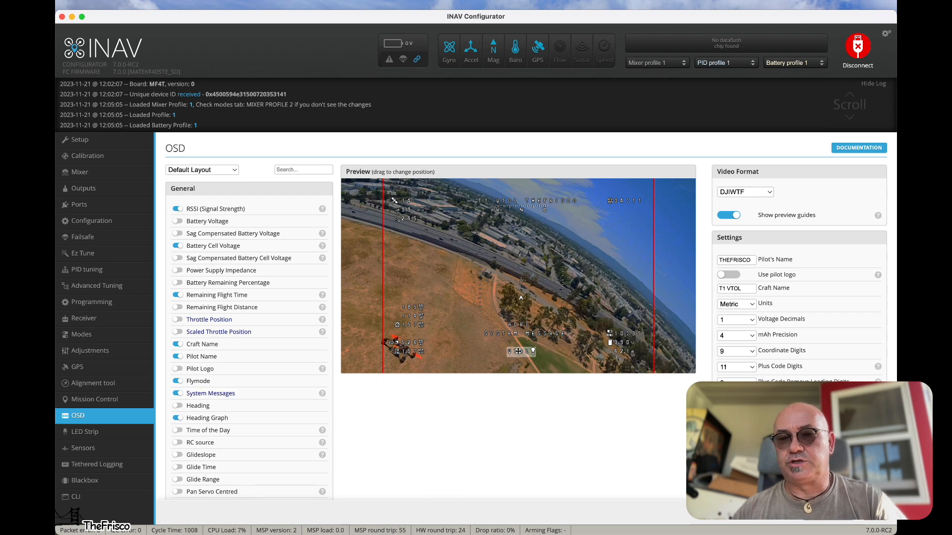
# Examine the OSD element list down to the switch indicators, and the switch indicator settings for the VTOL switch
pyautogui.scroll(-5, 345, 449)
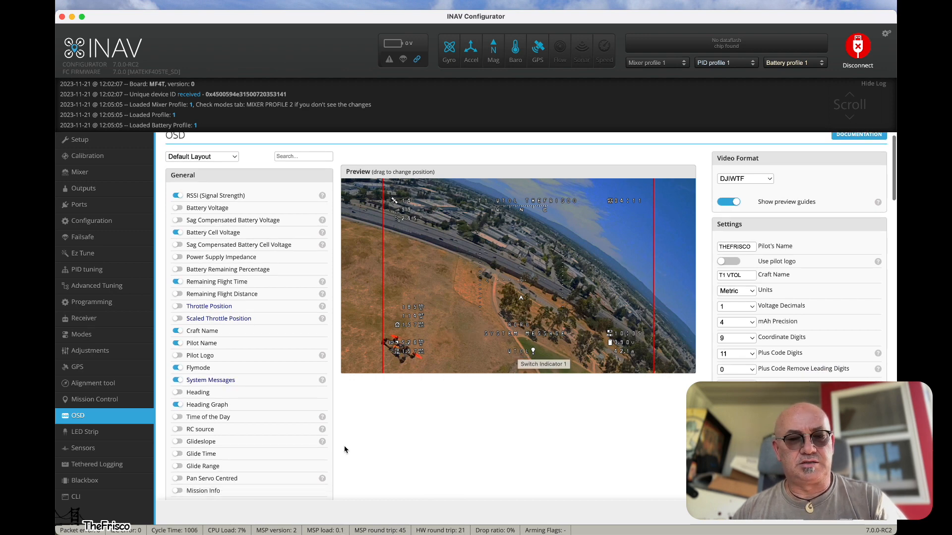
pyautogui.scroll(-7, 344, 449)
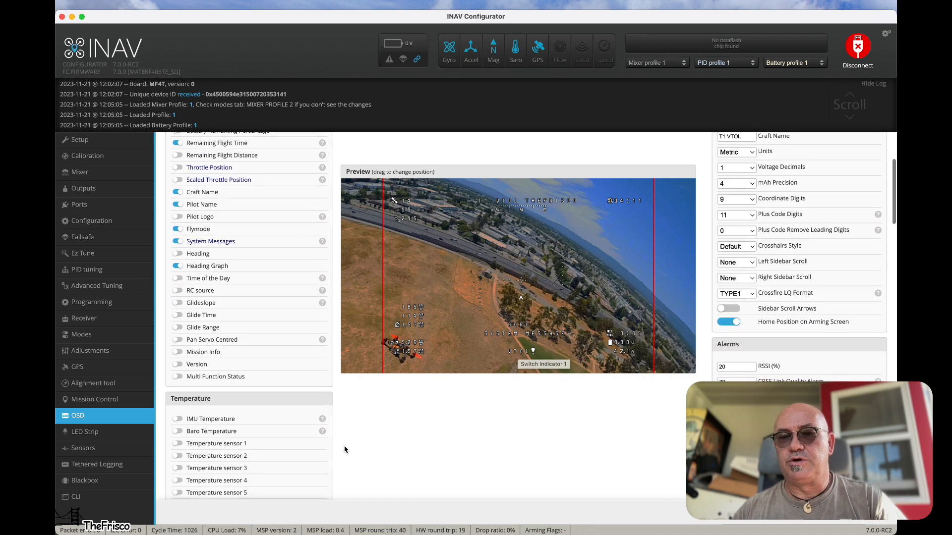
pyautogui.scroll(-10, 344, 448)
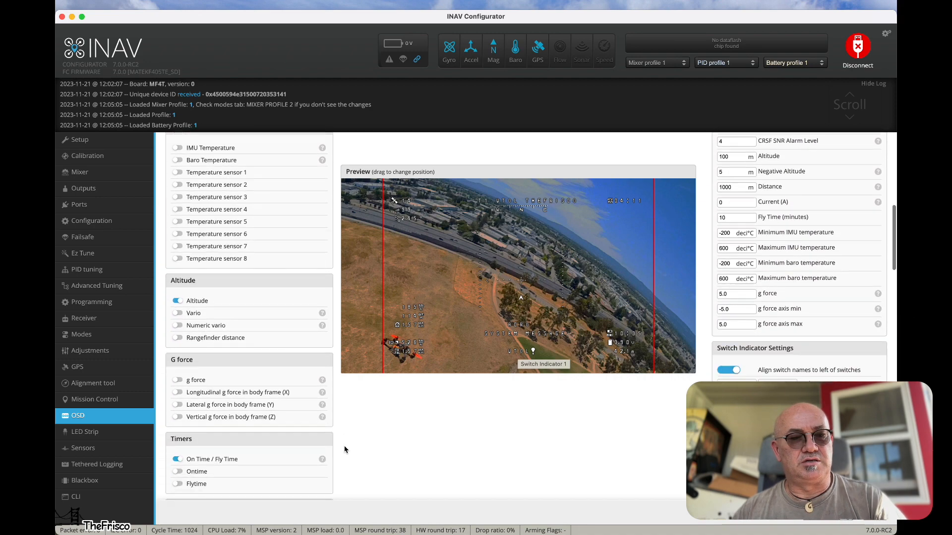
pyautogui.scroll(-12, 344, 449)
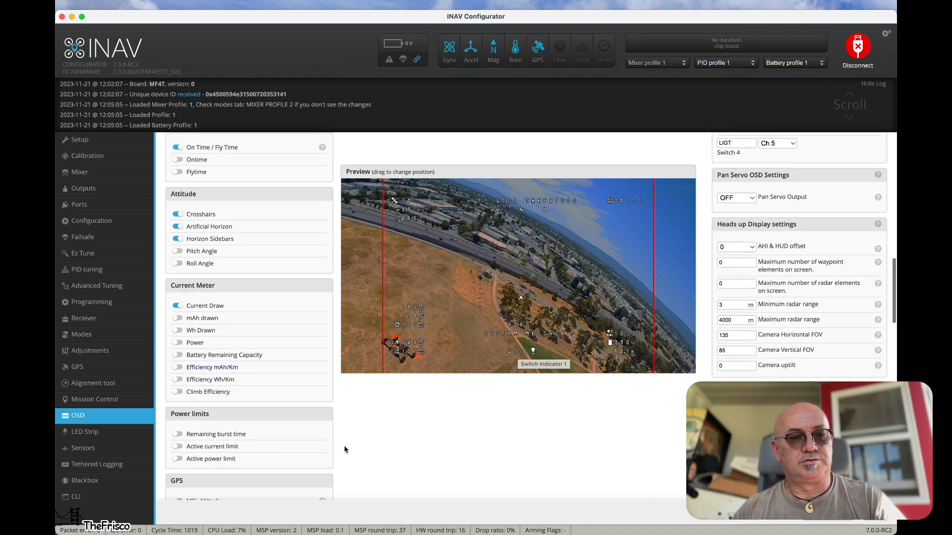
pyautogui.scroll(-9, 345, 450)
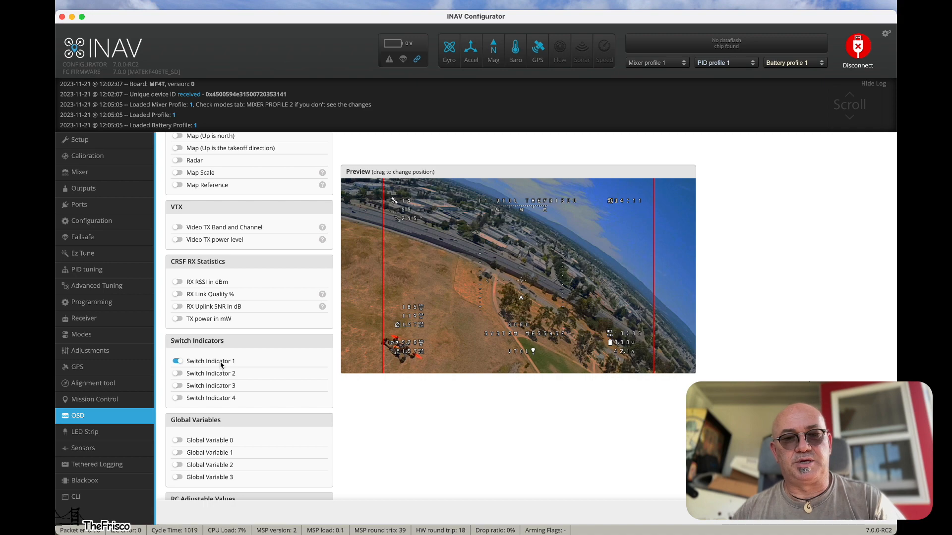
pyautogui.scroll(10, 437, 456)
pyautogui.scroll(10, 436, 456)
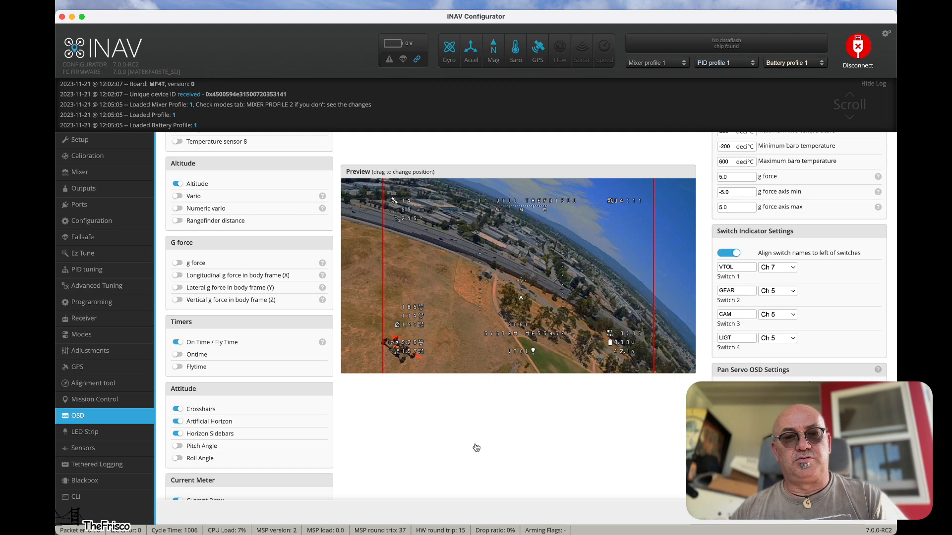
# Switch to the browser guide, preview the linked "TheFriscos T1 VTOL DIFF - Basic iNav Config" document, highlight its opening lines and close the preview
pyautogui.press('super+Tab')
pyautogui.scroll(-2, 425, 398)
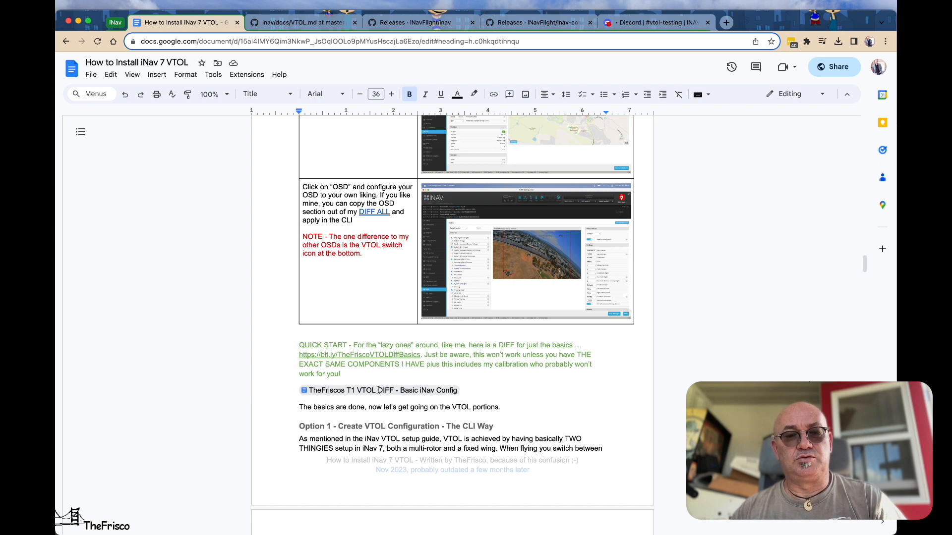
pyautogui.moveTo(380, 393)
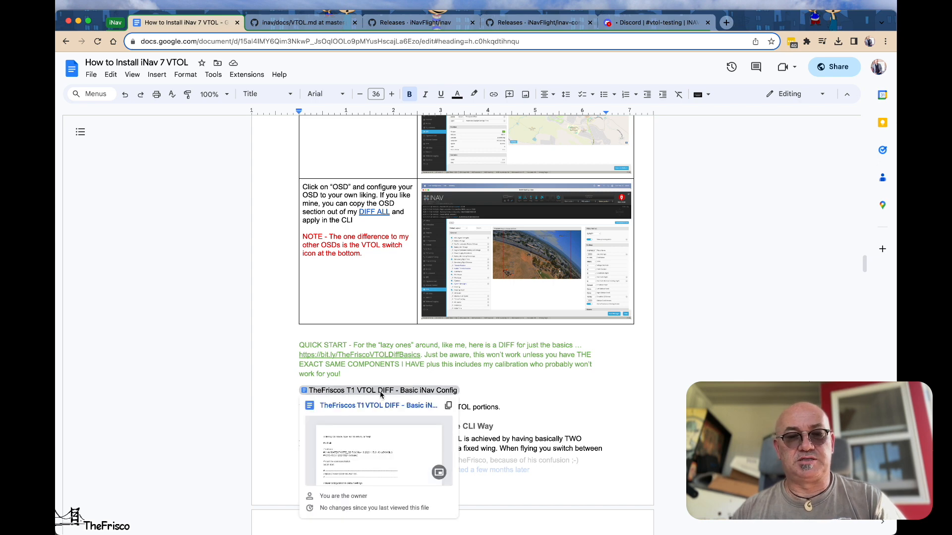
pyautogui.scroll(-5, 381, 394)
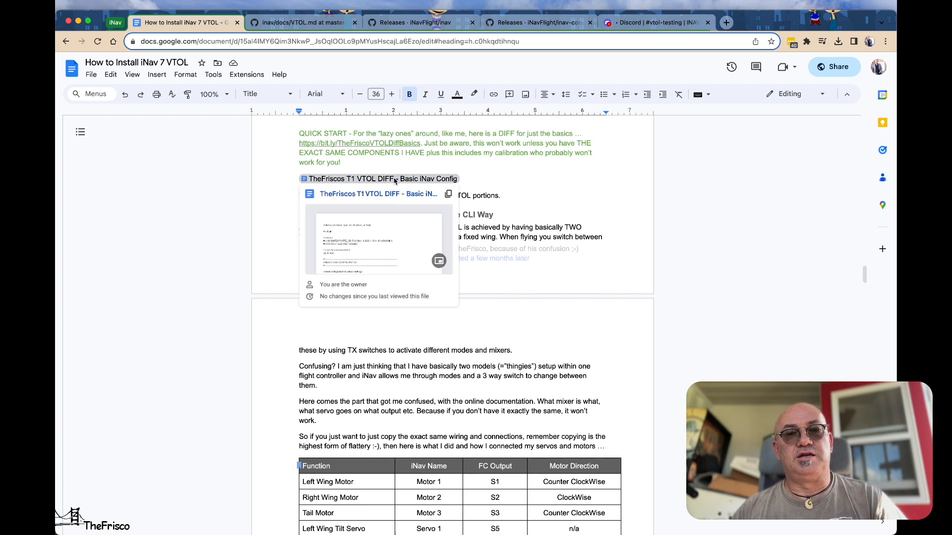
pyautogui.click(395, 181)
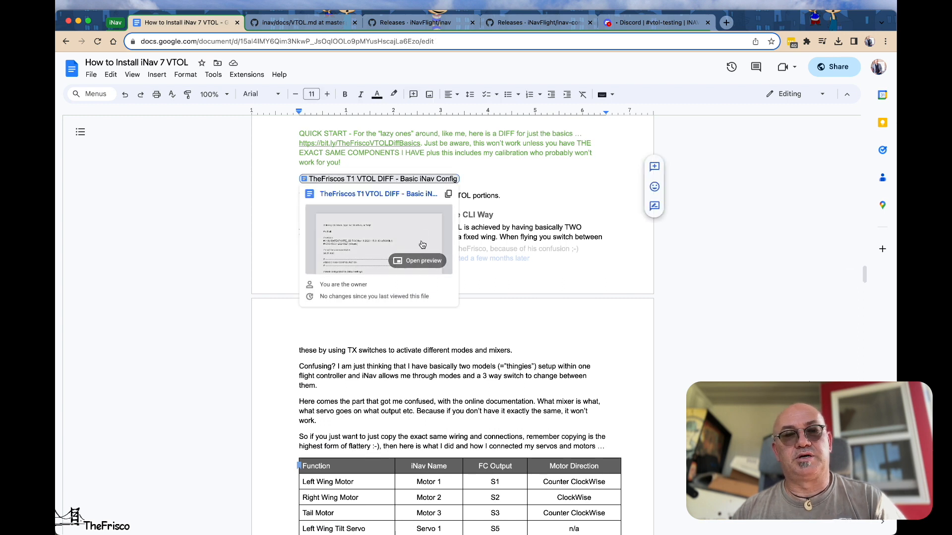
pyautogui.click(439, 261)
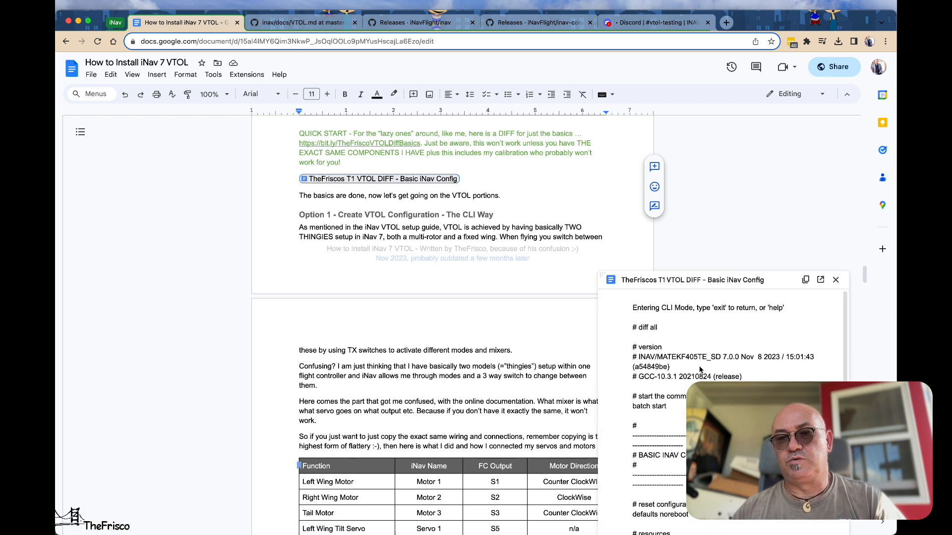
pyautogui.moveTo(634, 306); pyautogui.dragTo(674, 486)
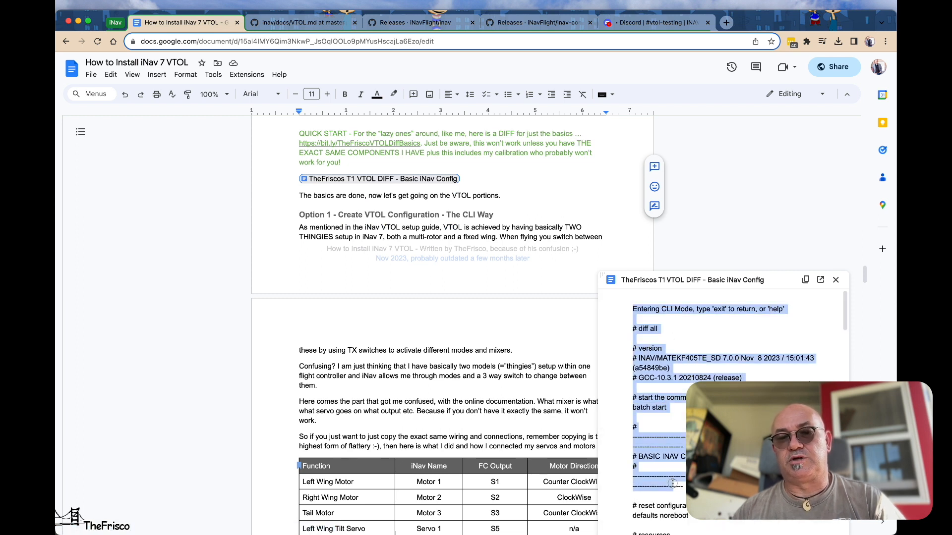
pyautogui.click(836, 281)
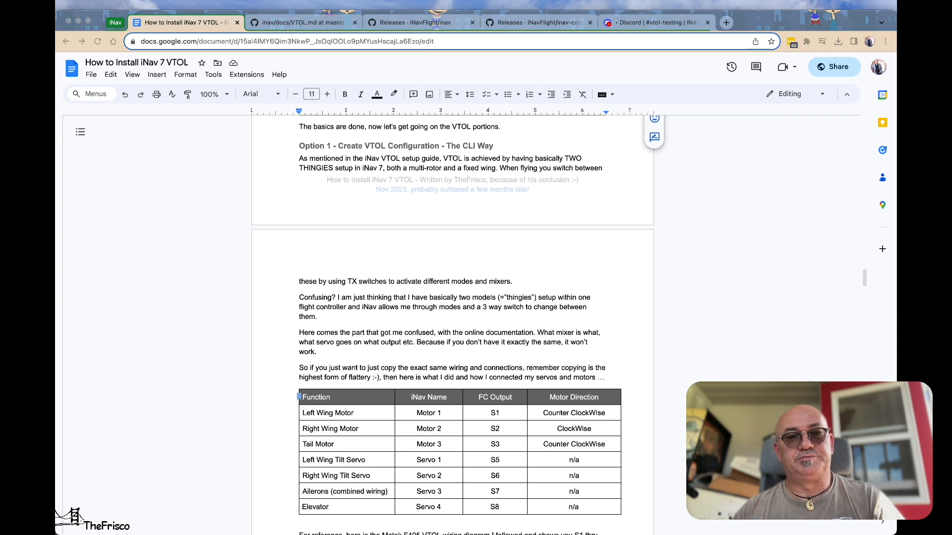
# Read the guide's CLI-based VTOL configuration section, including the motor and servo output table and the Matek F405 VTOL wiring diagram
pyautogui.click(395, 258)
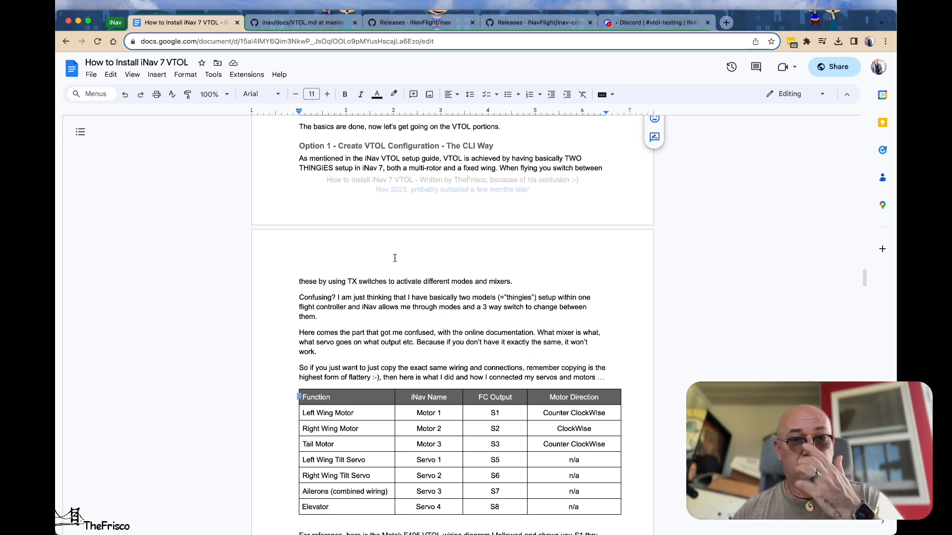
pyautogui.scroll(-3, 395, 258)
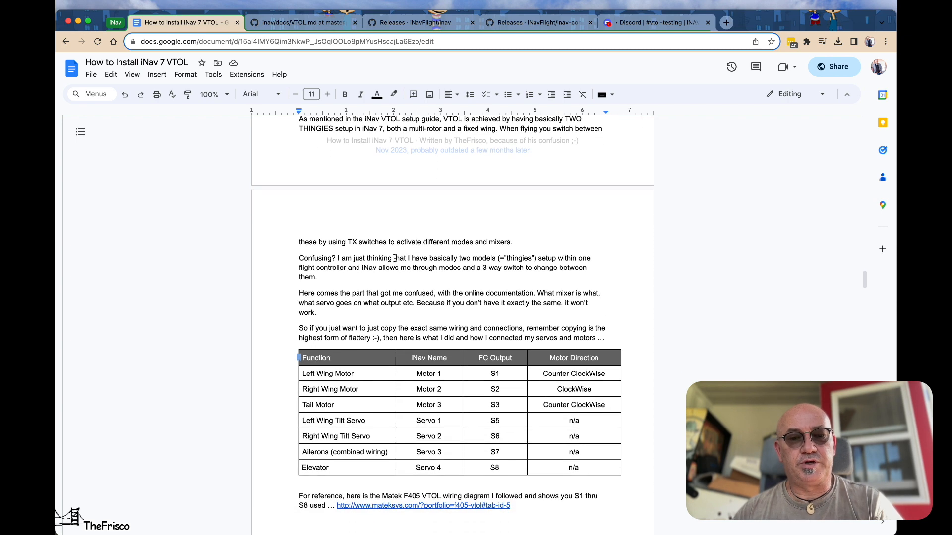
pyautogui.scroll(-3, 394, 258)
pyautogui.scroll(-2, 359, 295)
pyautogui.scroll(-1, 360, 295)
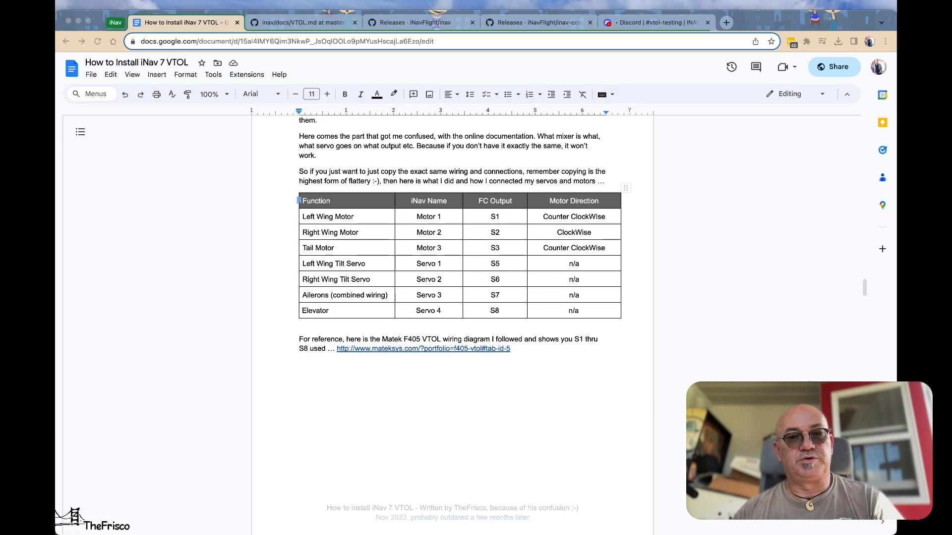
pyautogui.scroll(-10, 323, 257)
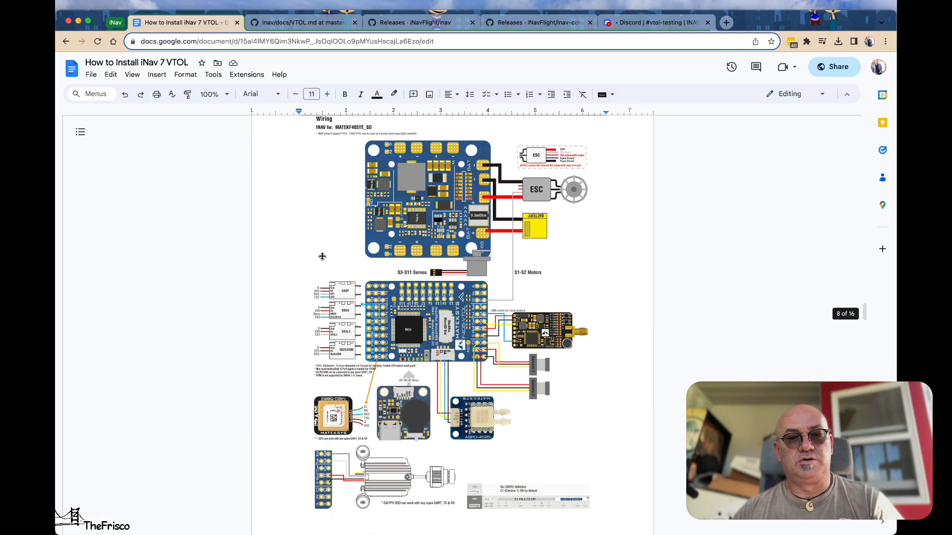
pyautogui.scroll(1, 323, 257)
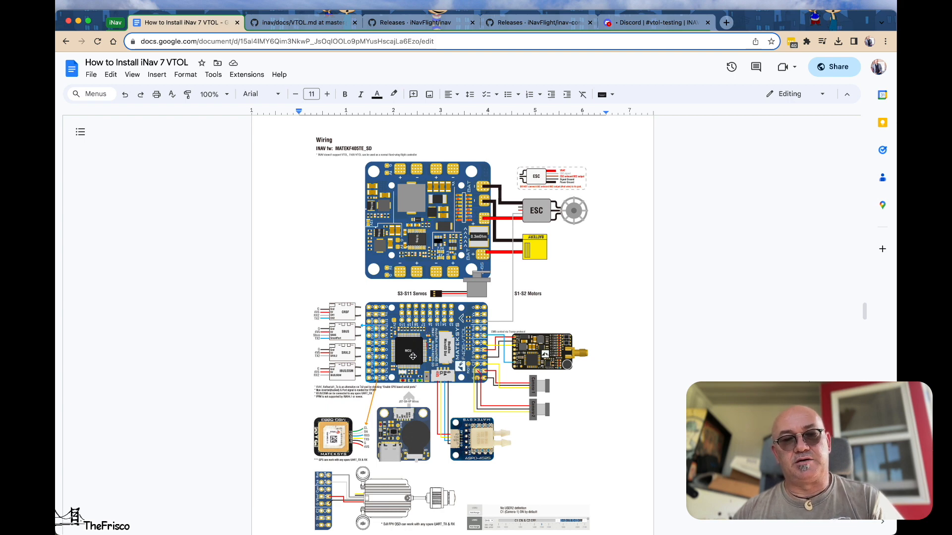
# Find the guide's Setup VTOL Config instructions below the wiring diagram, then switch to INAV Configurator and open its CLI
pyautogui.scroll(-4, 413, 356)
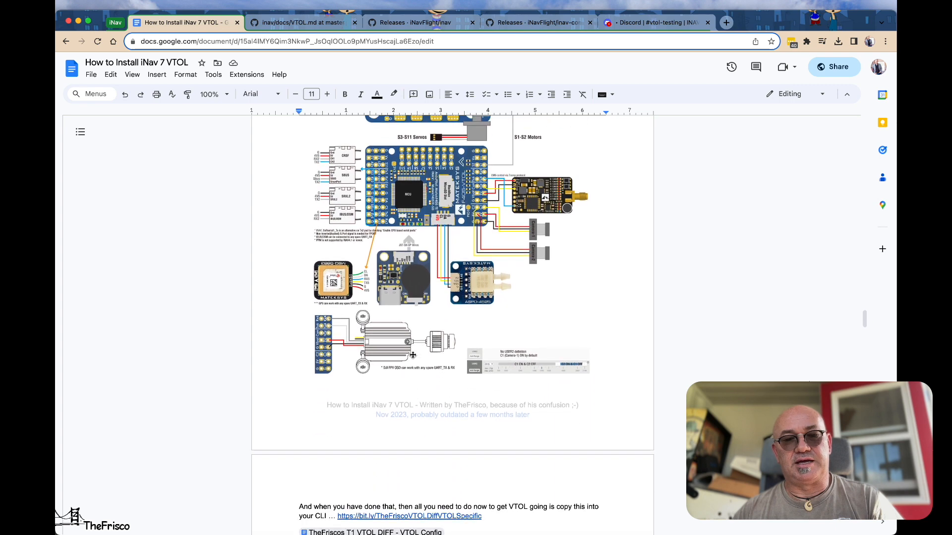
pyautogui.scroll(-7, 413, 357)
pyautogui.scroll(-3, 384, 404)
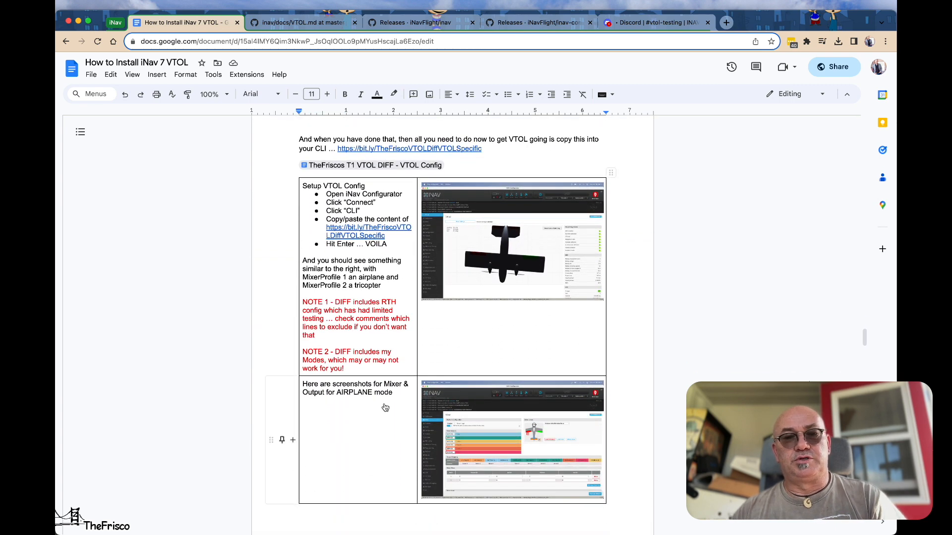
pyautogui.press('super+Tab')
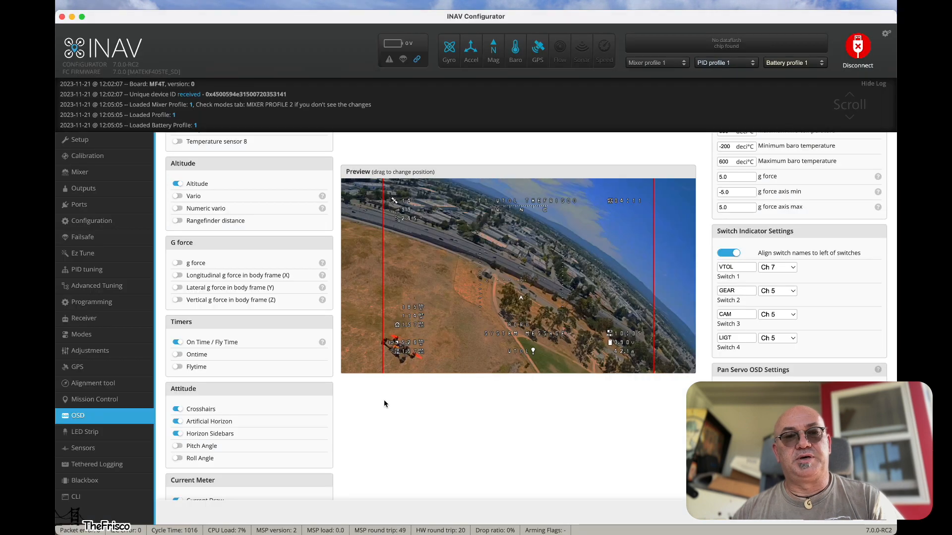
pyautogui.click(99, 498)
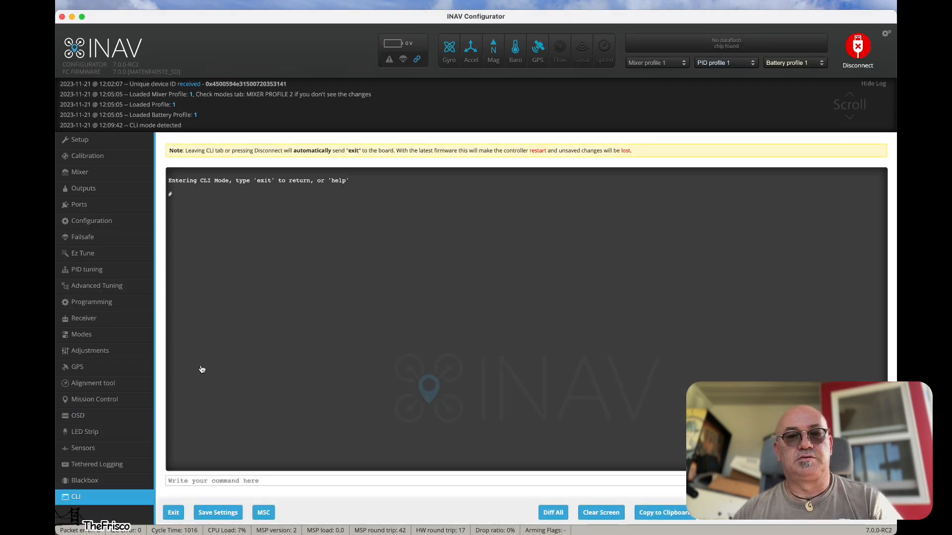
# Switch to the browser guide, preview the linked "TheFriscos T1 VTOL DIFF - VTOL Config" document, widen the preview and read its opening VTOL settings
pyautogui.press('super+Tab')
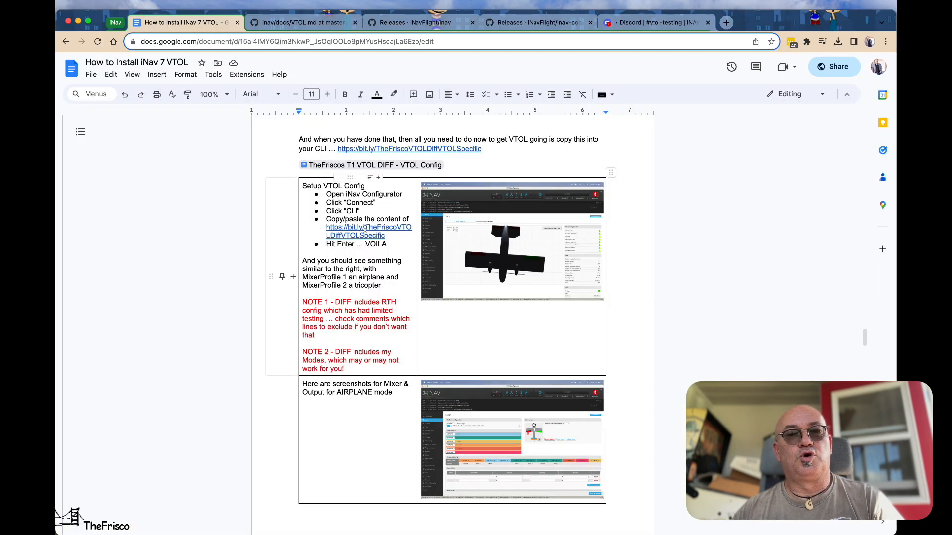
pyautogui.click(384, 168)
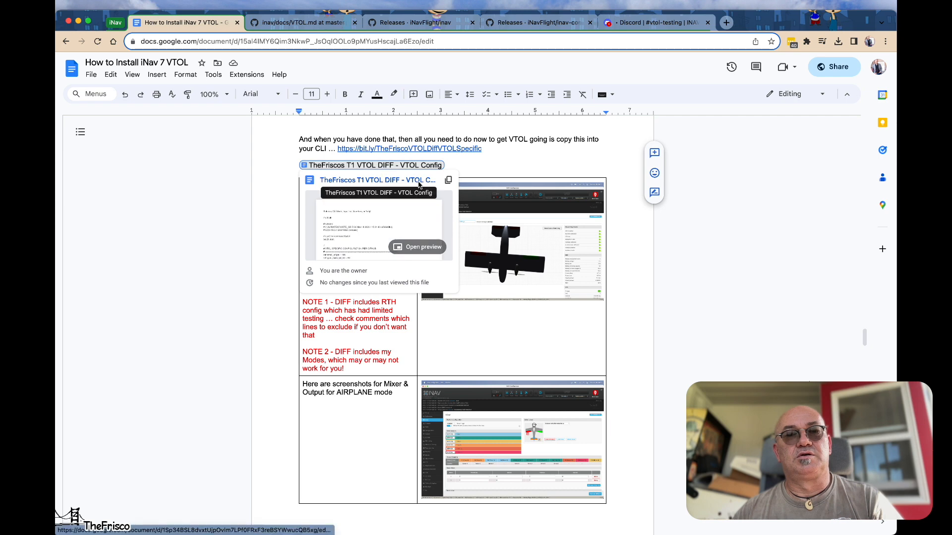
pyautogui.click(449, 181)
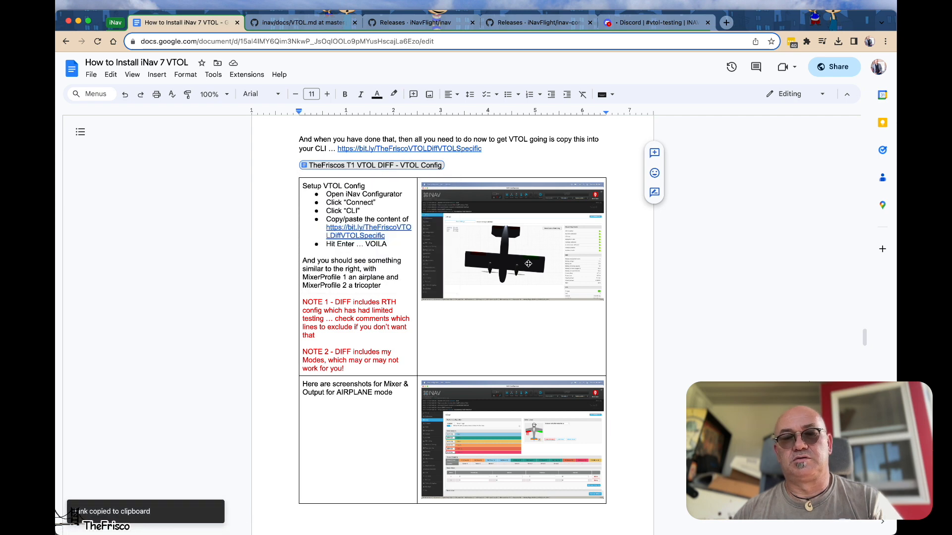
pyautogui.moveTo(426, 169)
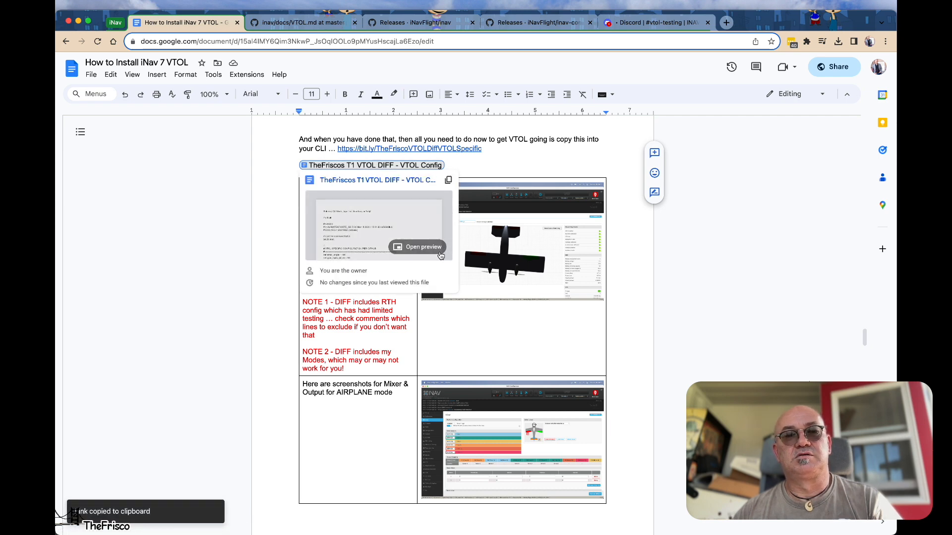
pyautogui.click(439, 247)
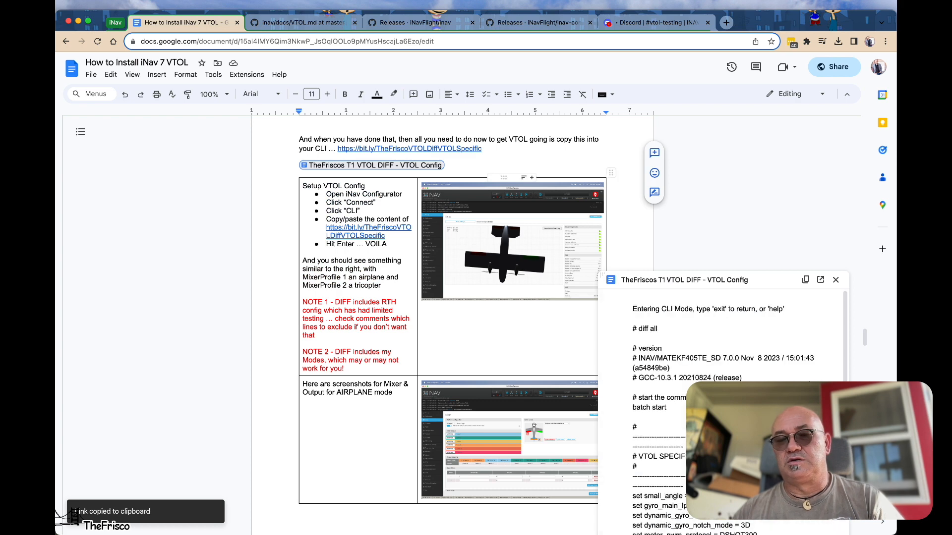
pyautogui.scroll(-5, 723, 411)
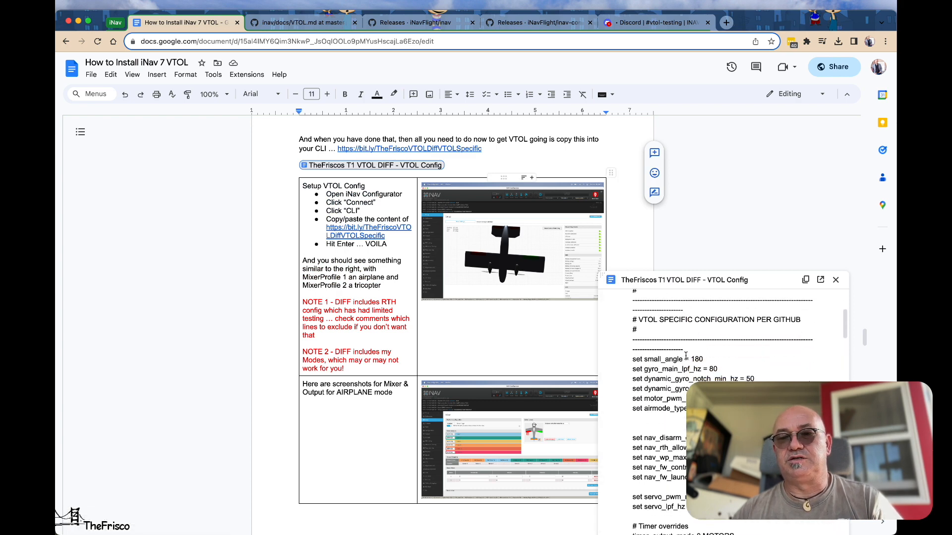
pyautogui.moveTo(598, 361); pyautogui.dragTo(506, 361)
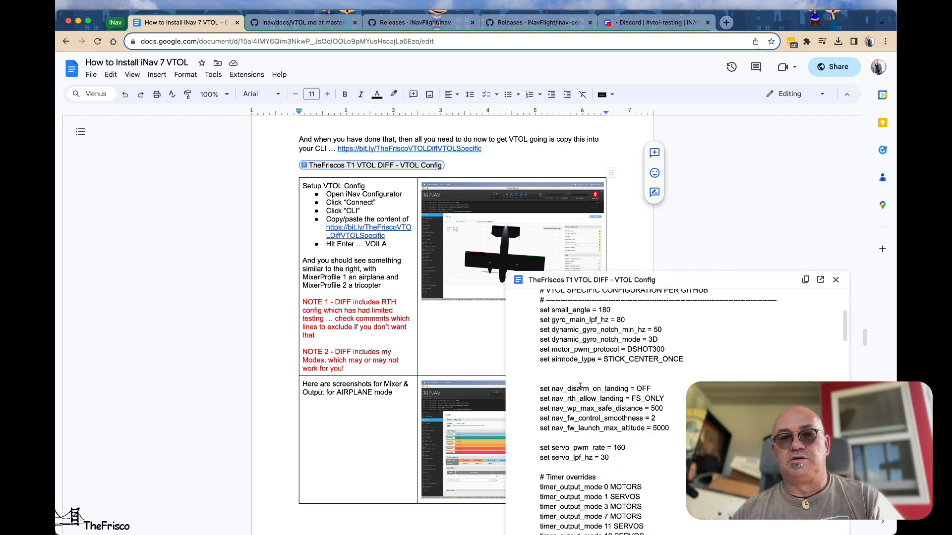
pyautogui.scroll(2, 580, 386)
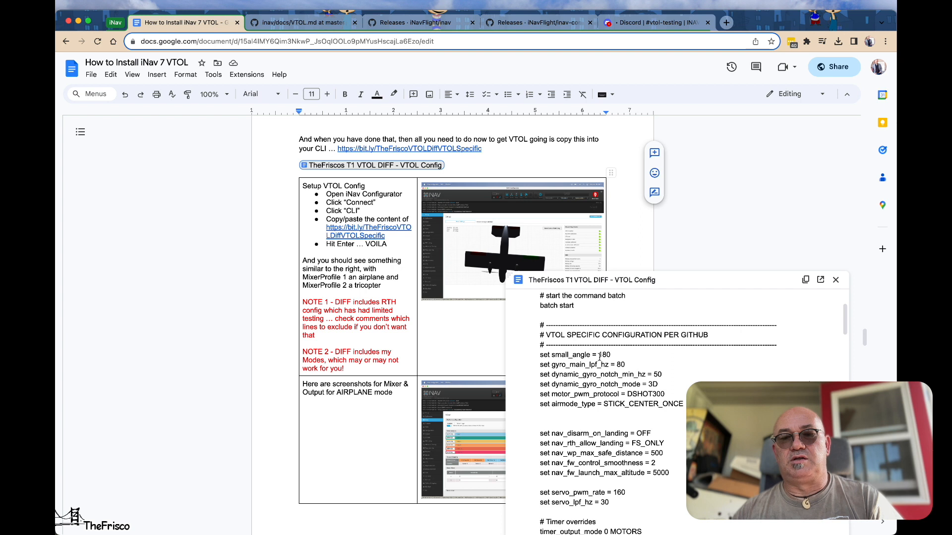
pyautogui.scroll(-3, 564, 417)
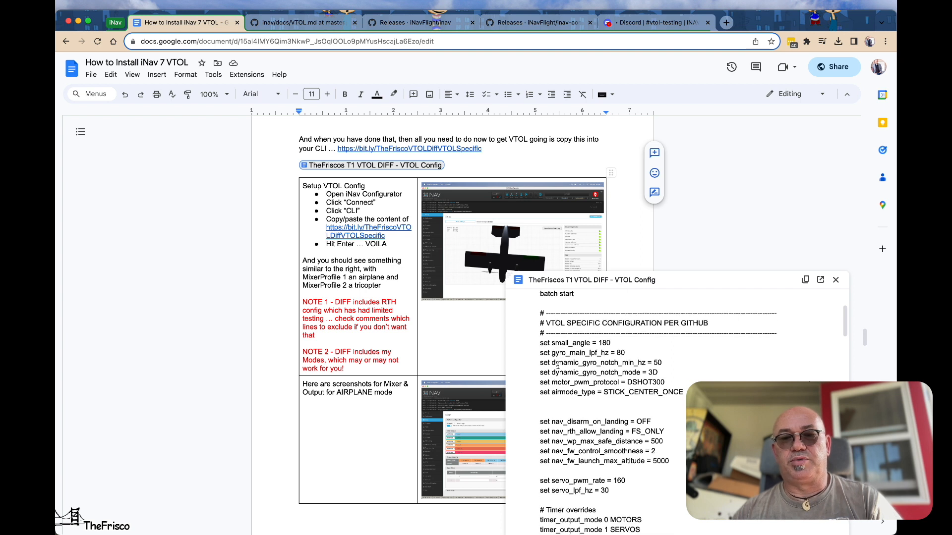
pyautogui.scroll(-1, 564, 417)
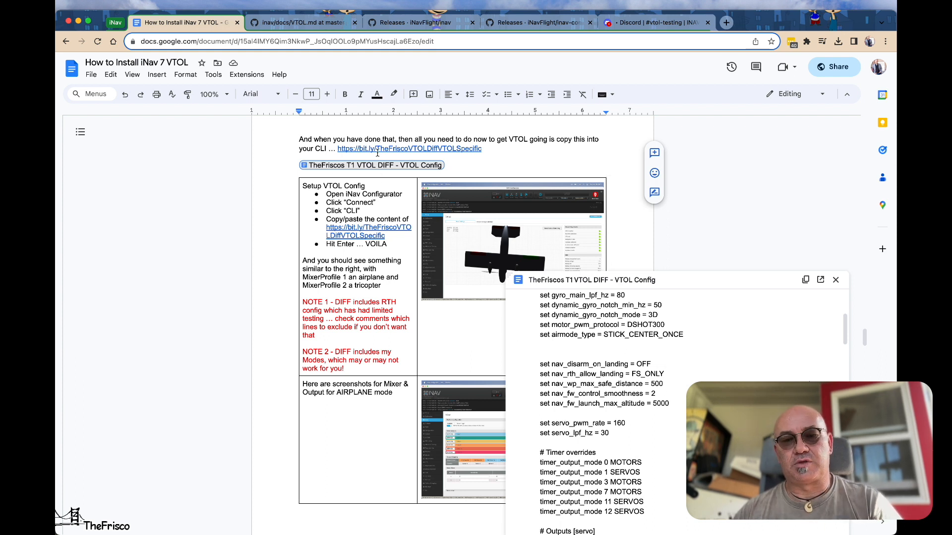
# Read the VTOL configuration steps and the STEP0 parameter presets in INAV's VTOL.md on GitHub
pyautogui.click(304, 27)
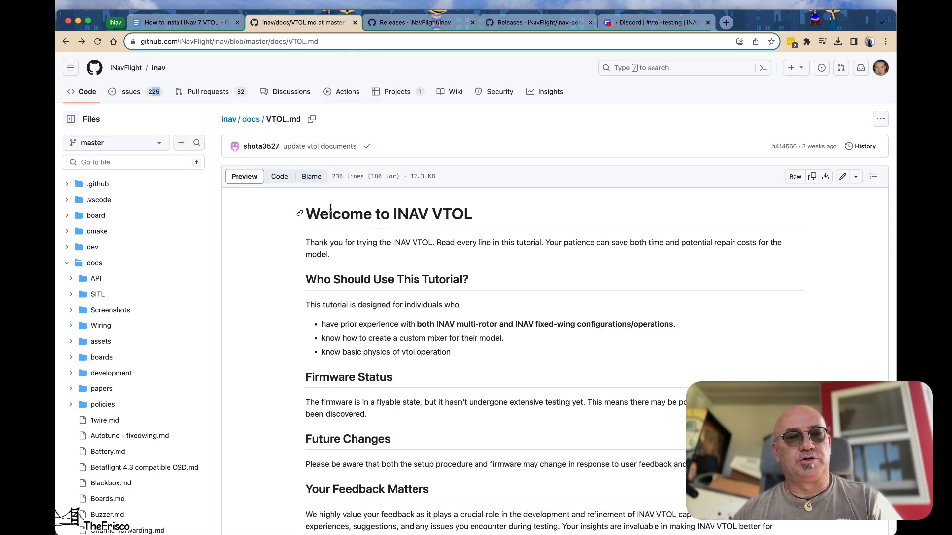
pyautogui.scroll(-3, 467, 311)
pyautogui.scroll(-5, 467, 311)
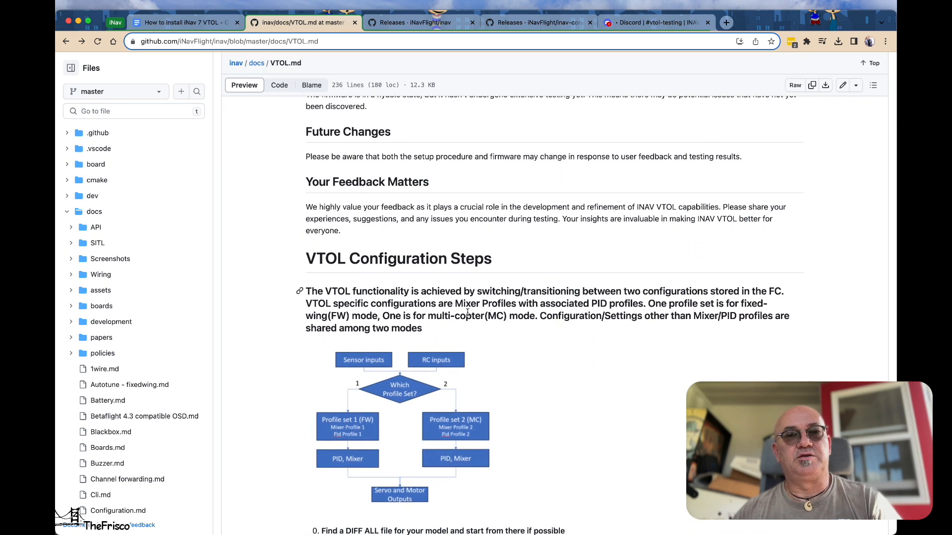
pyautogui.scroll(-2, 467, 312)
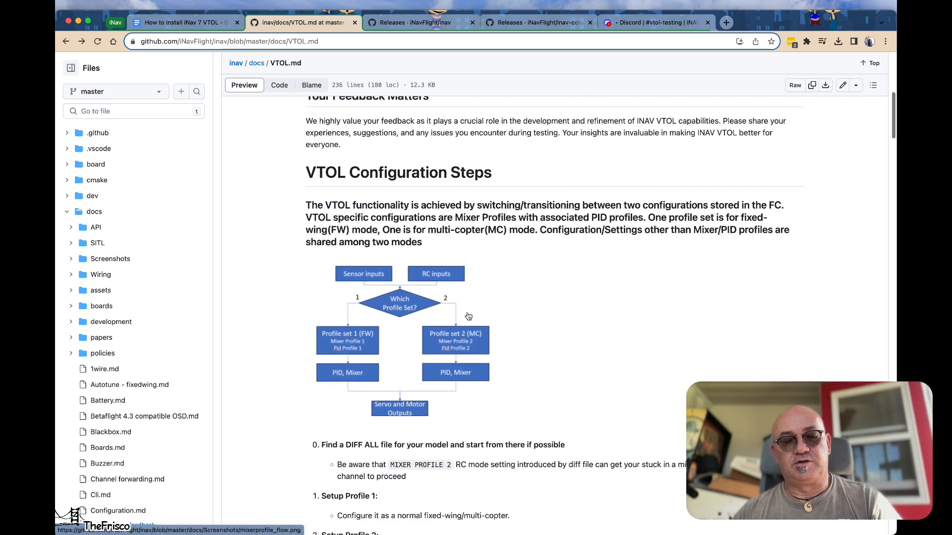
pyautogui.scroll(-2, 469, 316)
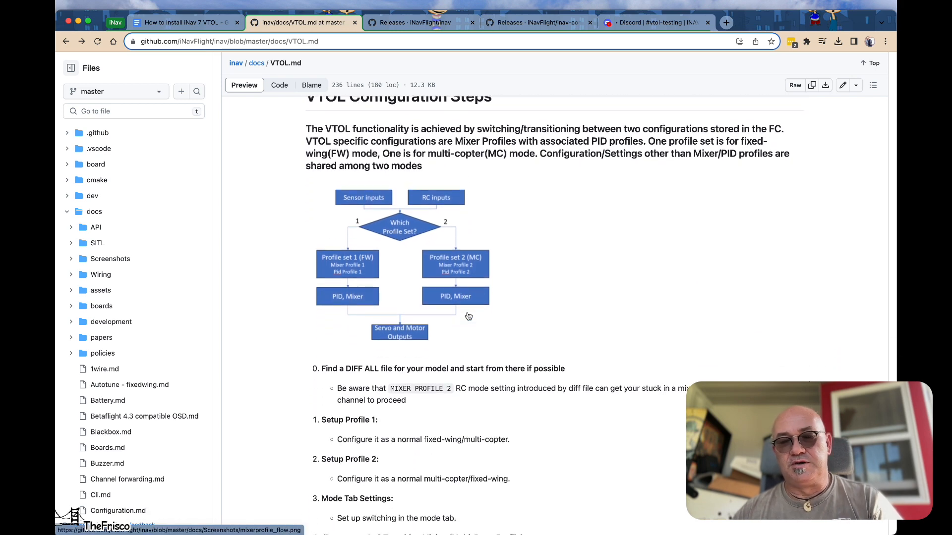
pyautogui.scroll(-2, 469, 316)
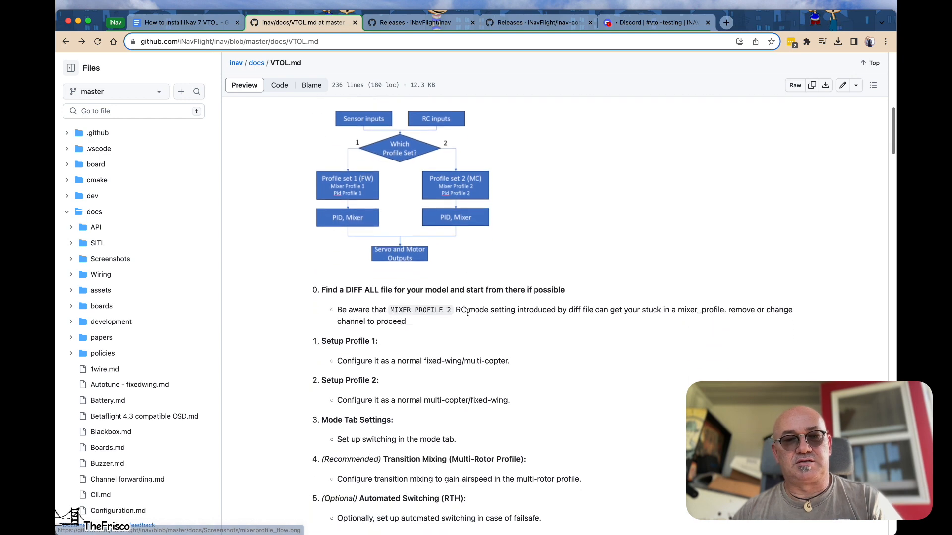
pyautogui.scroll(-2, 468, 316)
pyautogui.scroll(-6, 467, 312)
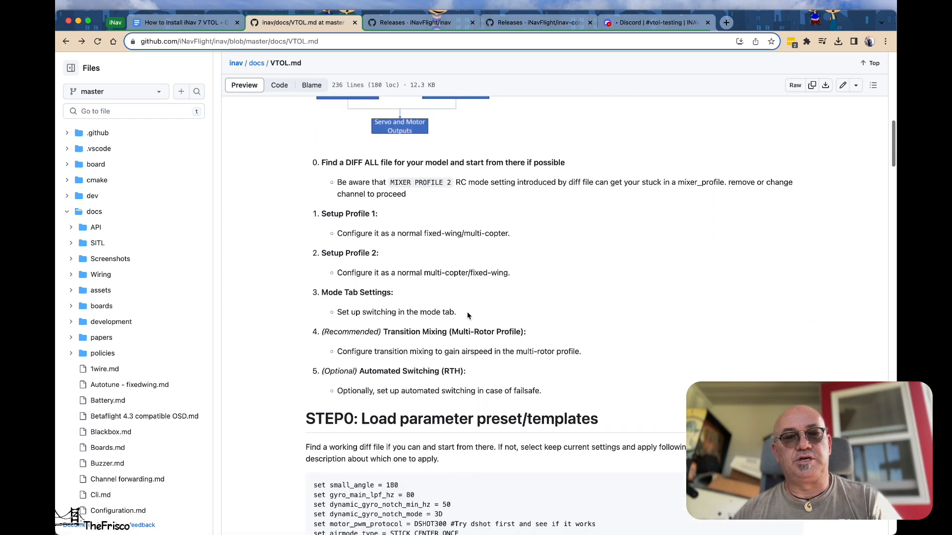
pyautogui.scroll(-4, 467, 313)
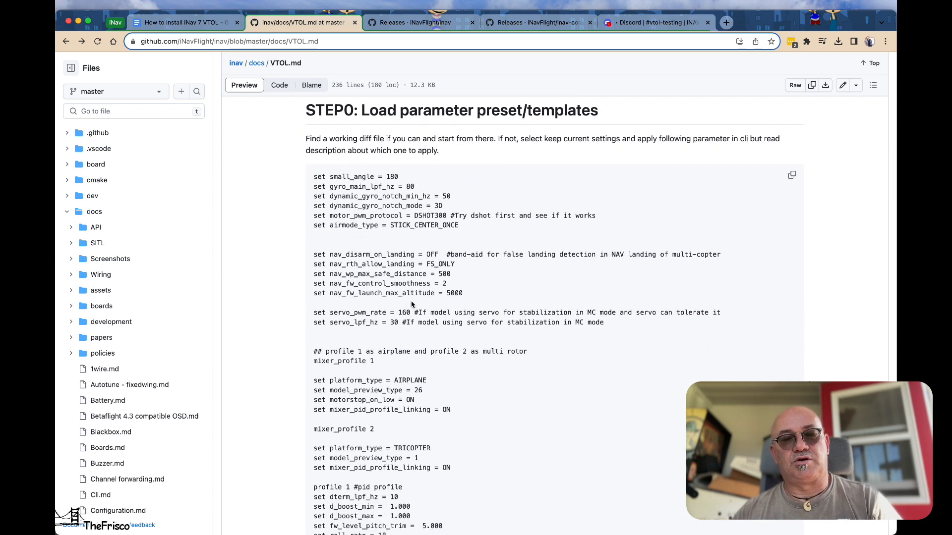
pyautogui.scroll(-11, 411, 305)
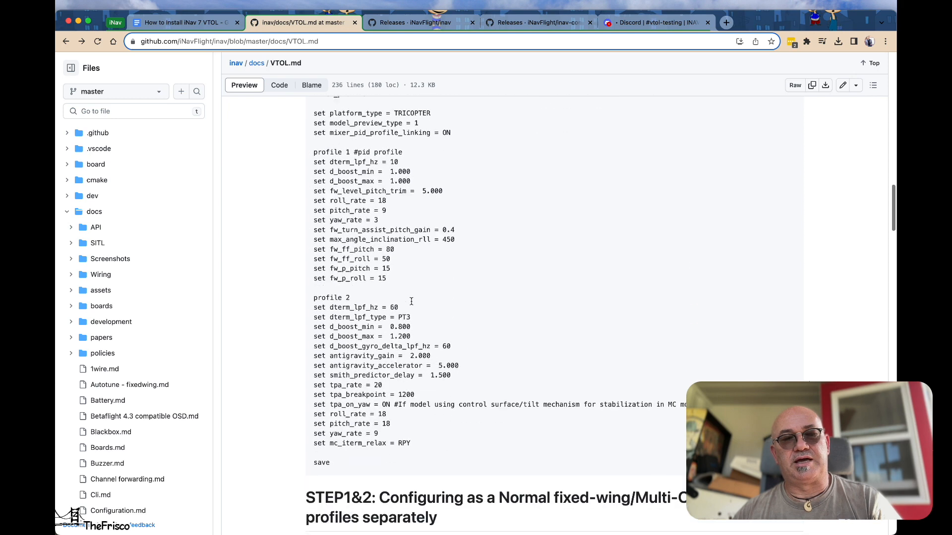
# Return to the guide's VTOL Config preview and examine its timer overrides, mixer profiles 1 and 2, PID profiles and aux mode settings
pyautogui.click(205, 25)
pyautogui.scroll(-3, 630, 384)
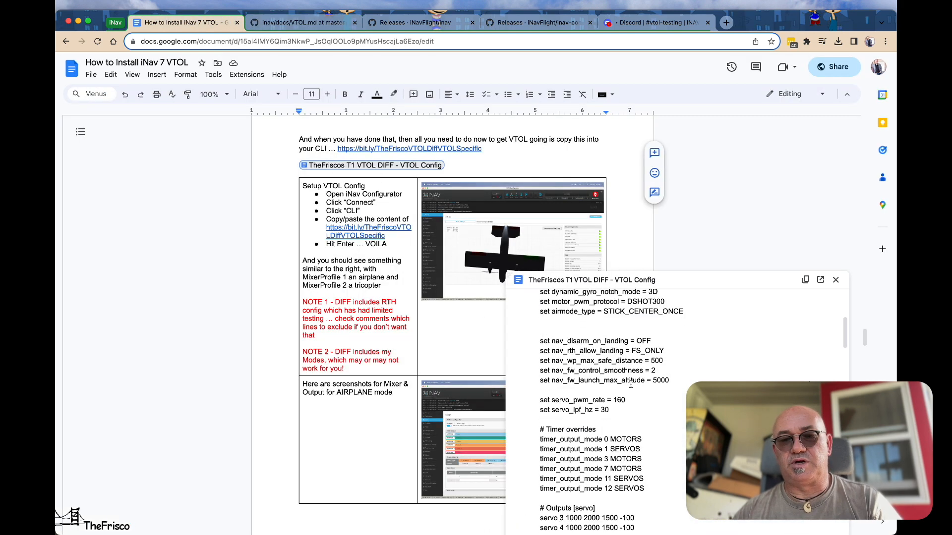
pyautogui.scroll(-1, 631, 384)
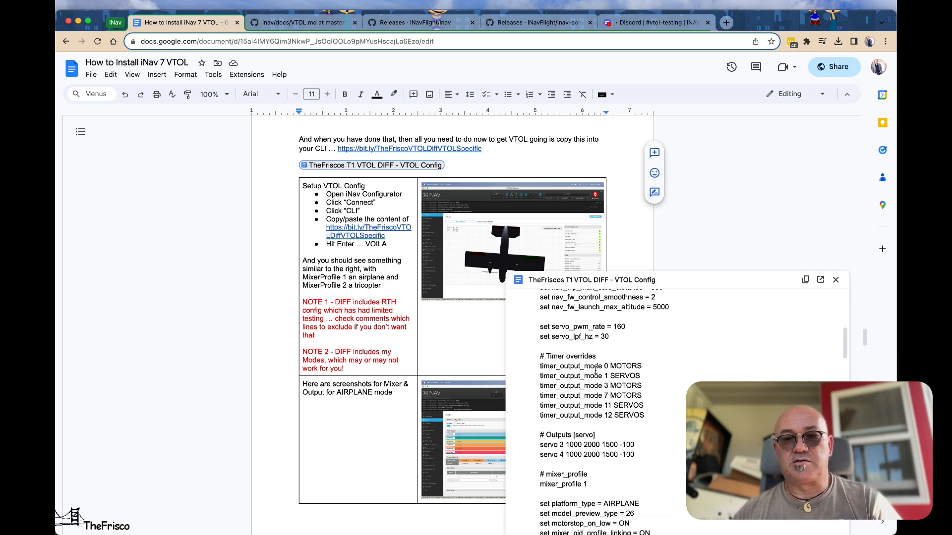
pyautogui.scroll(-2, 595, 370)
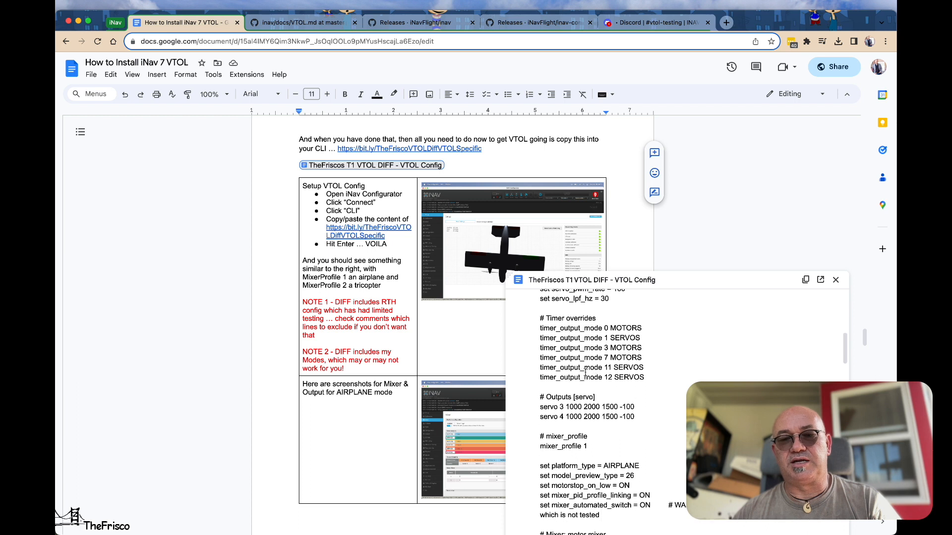
pyautogui.scroll(-3, 602, 425)
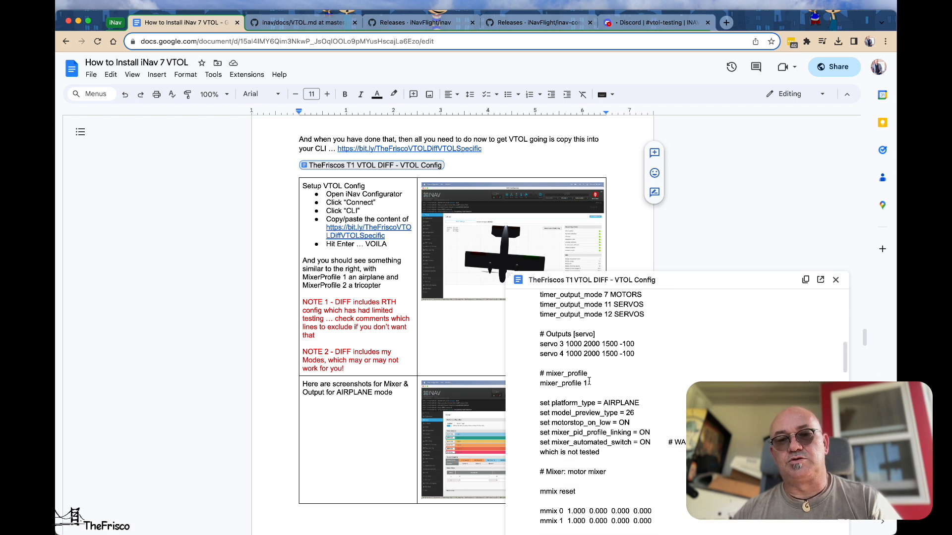
pyautogui.scroll(-4, 601, 368)
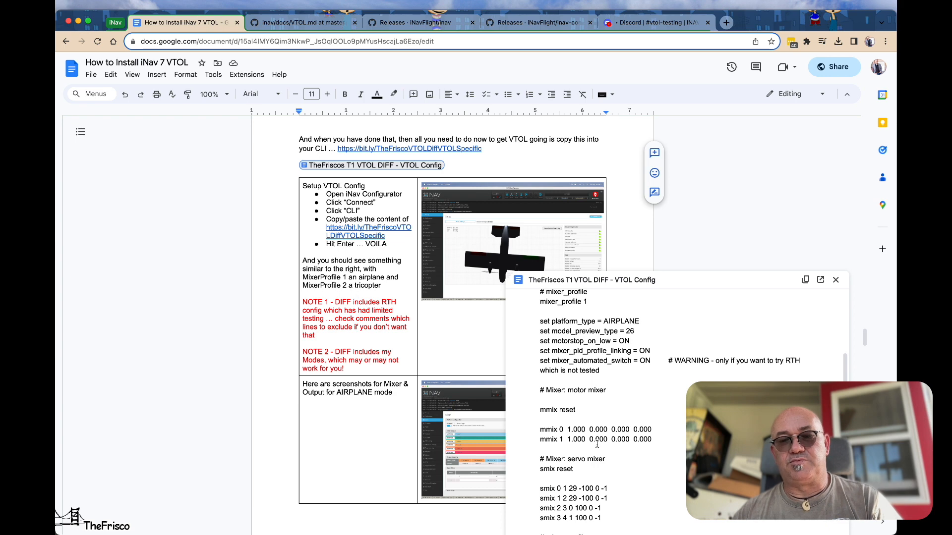
pyautogui.scroll(-10, 597, 445)
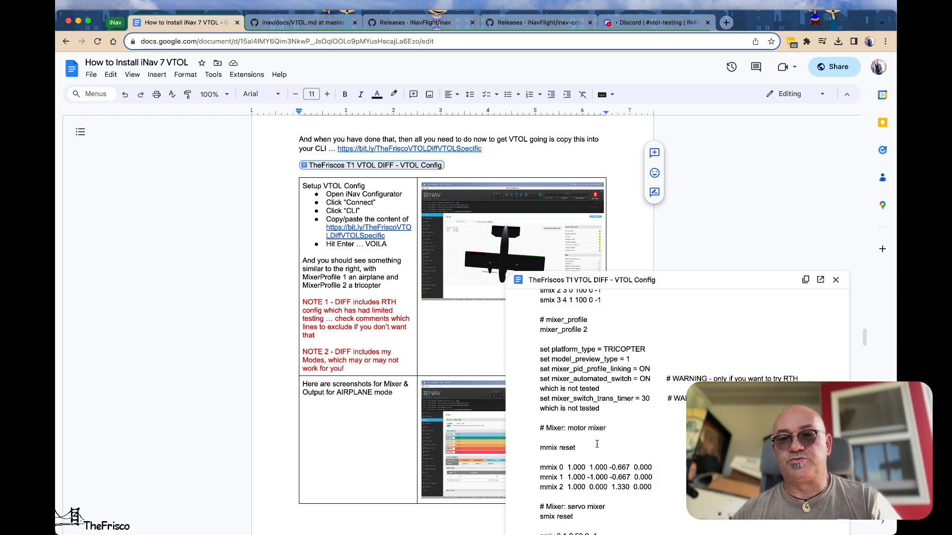
pyautogui.scroll(2, 597, 444)
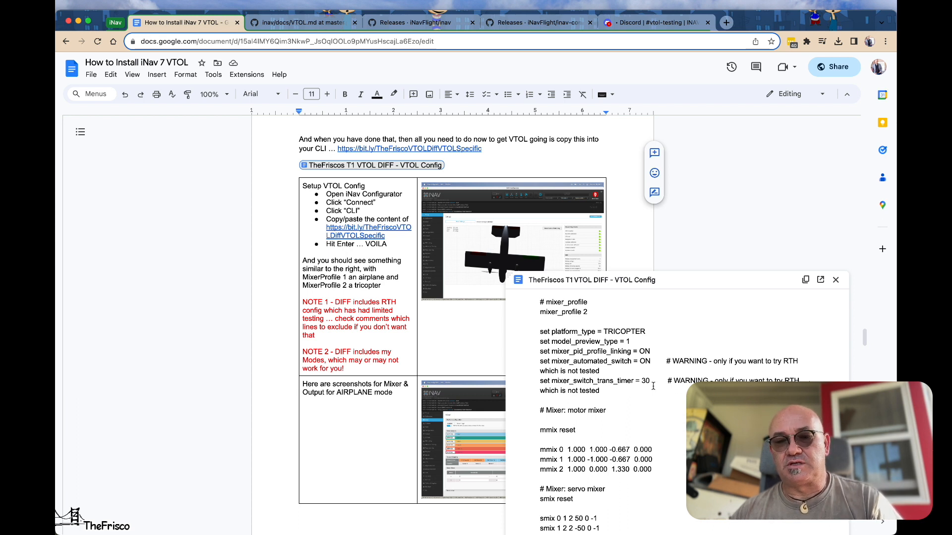
pyautogui.scroll(-10, 636, 418)
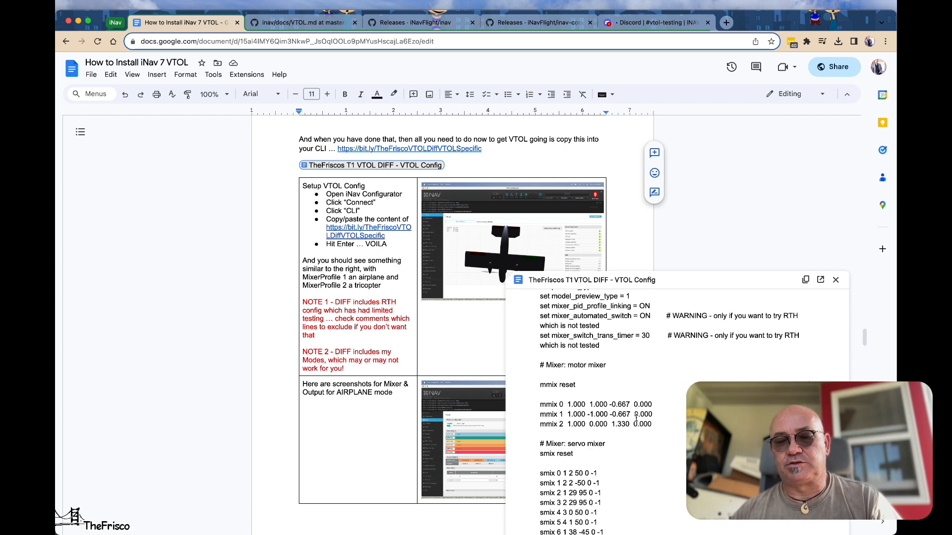
pyautogui.scroll(-10, 636, 418)
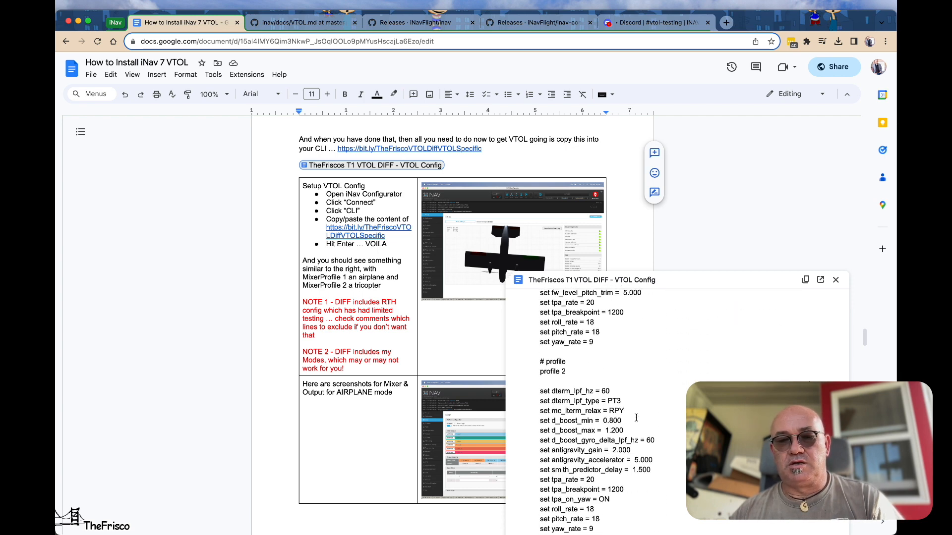
pyautogui.scroll(-3, 636, 417)
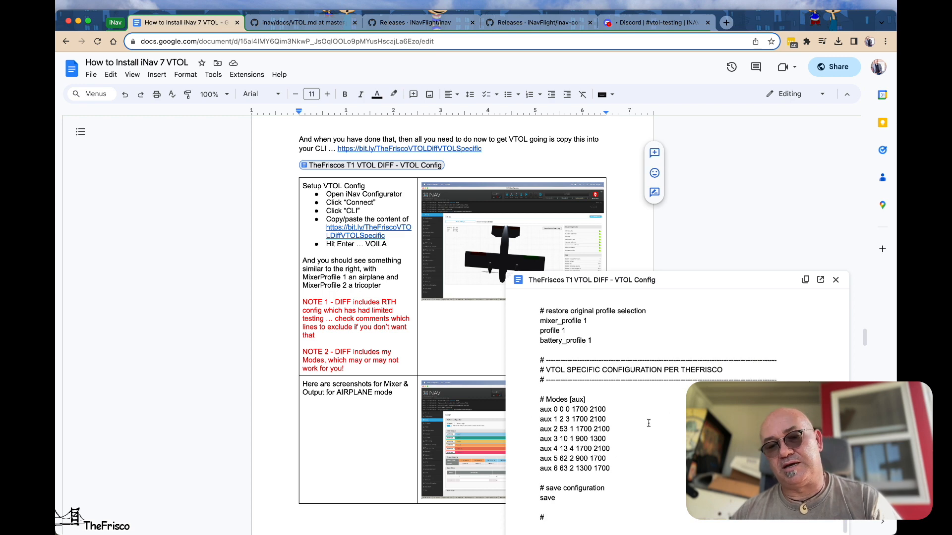
# Check the guide's Setup VTOL Config notes and airplane-mode screenshots, then switch back to the CLI in INAV Configurator
pyautogui.click(427, 340)
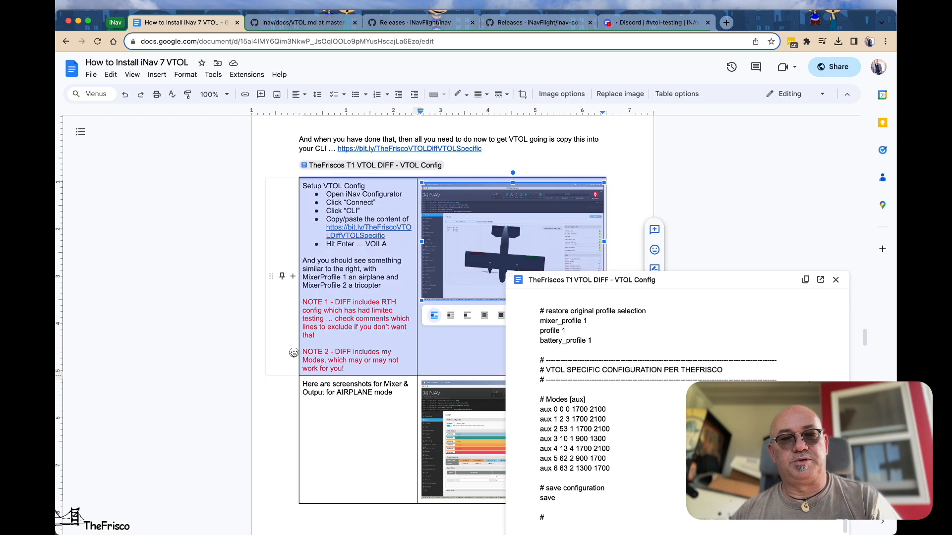
pyautogui.scroll(-3, 319, 406)
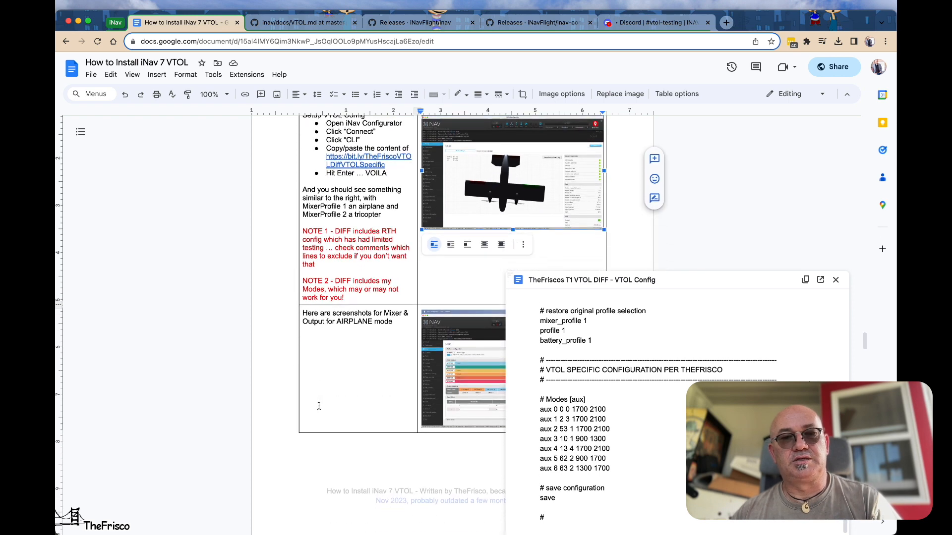
pyautogui.press('super+Tab')
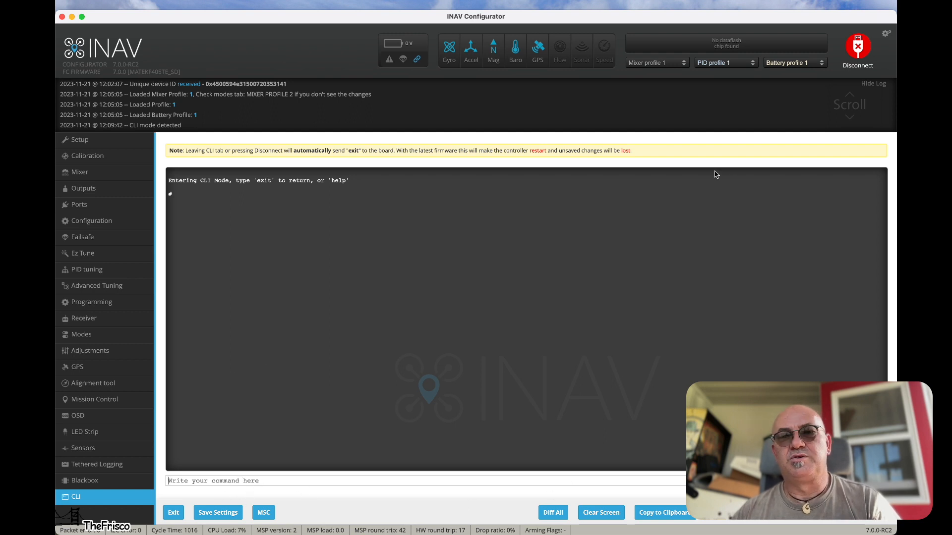
# Disconnect and reconnect the flight controller, then review the Airplane mixer's timer outputs, output mapping, motor mixer and servo mixer
pyautogui.click(858, 50)
pyautogui.click(861, 47)
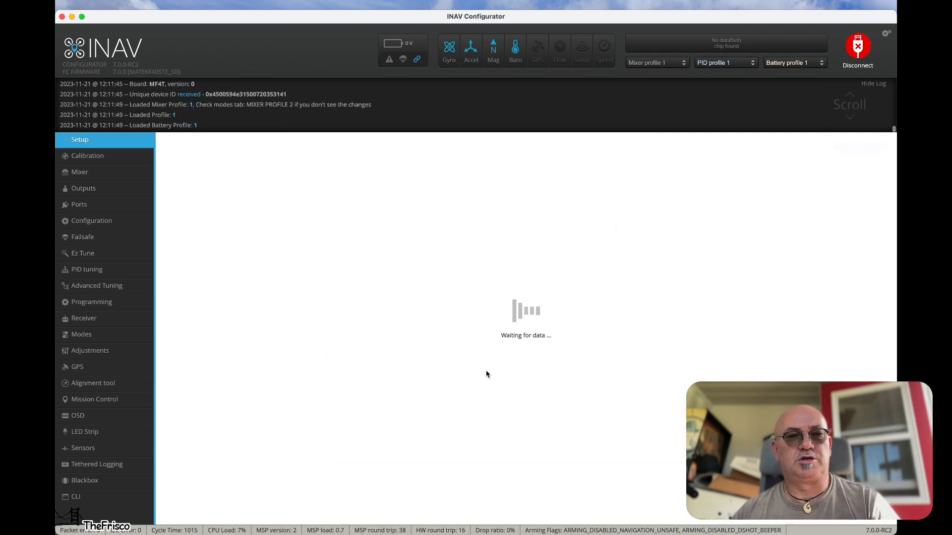
pyautogui.click(97, 172)
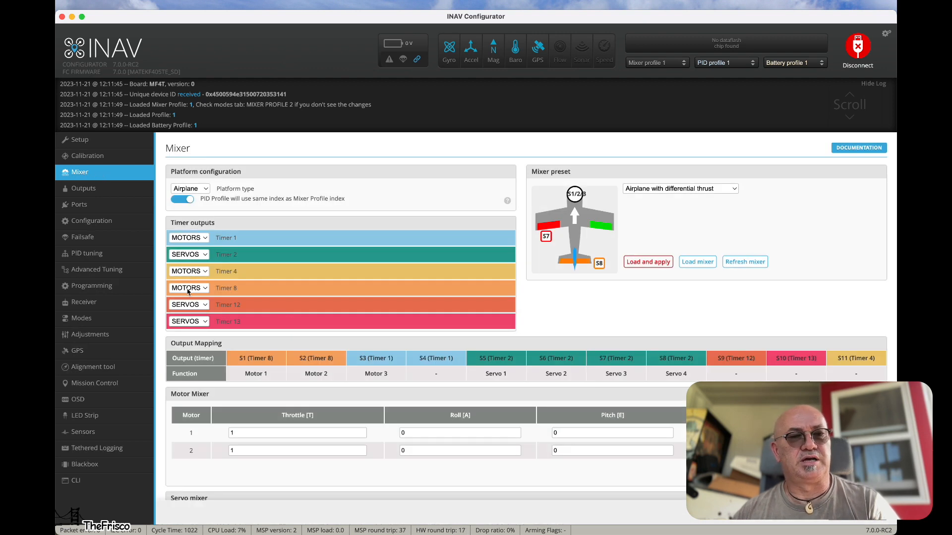
pyautogui.scroll(-3, 387, 317)
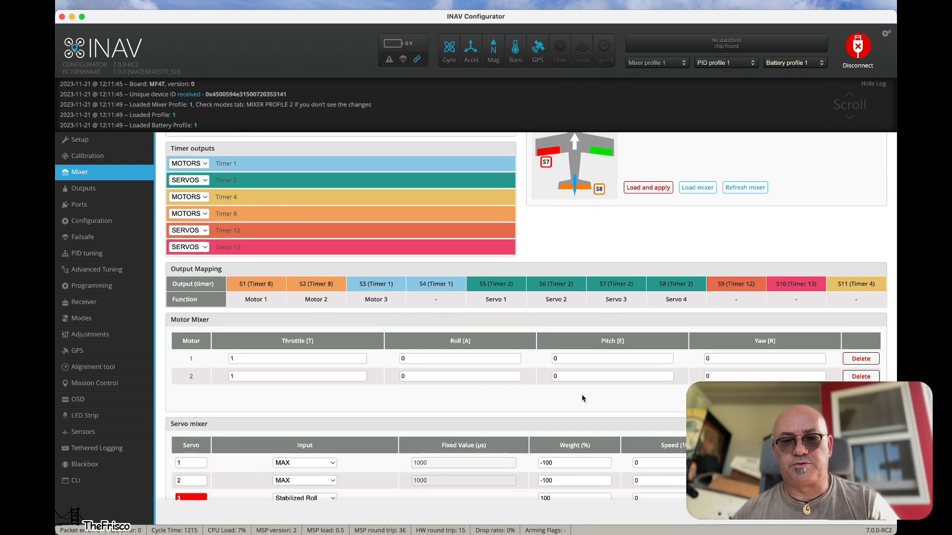
pyautogui.scroll(-3, 582, 397)
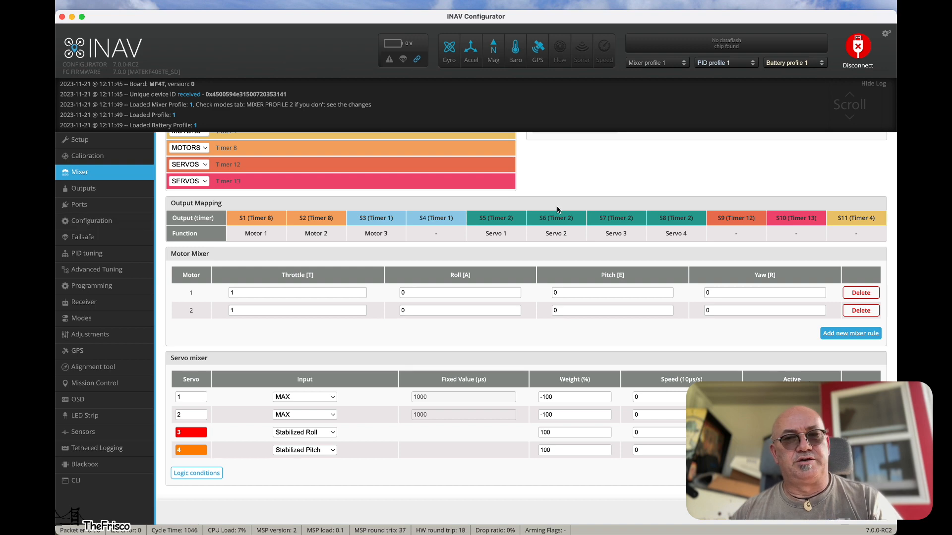
# Check the available mixer profiles and look over the Airplane platform, timer outputs and mixer preset again
pyautogui.click(660, 64)
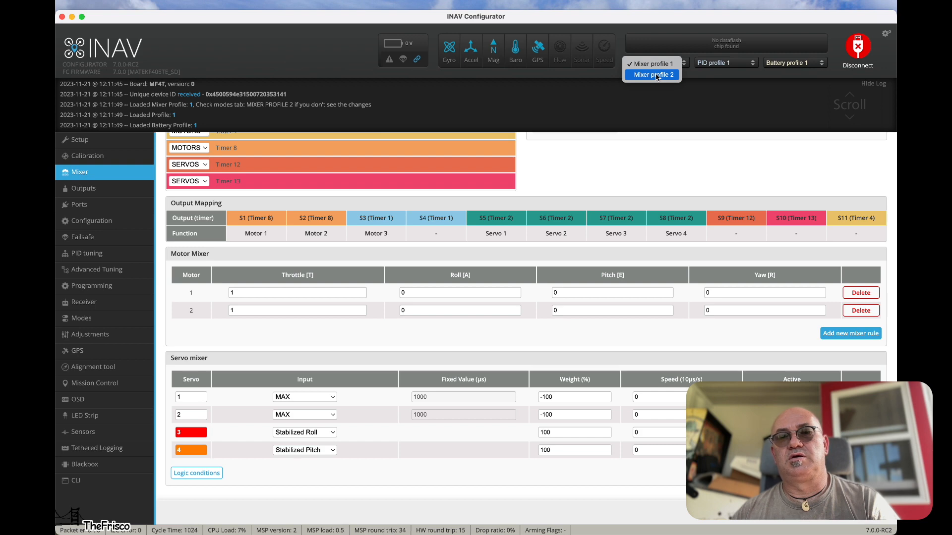
pyautogui.click(603, 102)
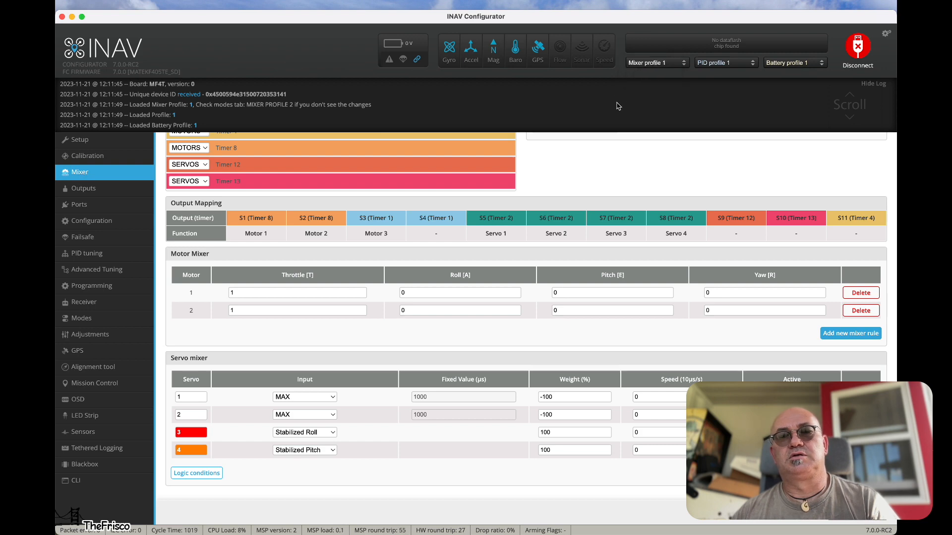
pyautogui.scroll(5, 554, 180)
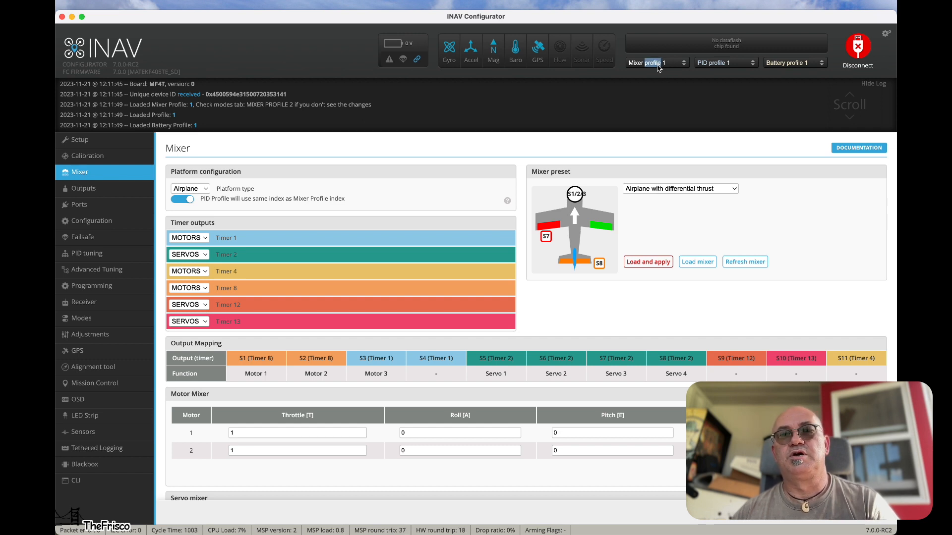
pyautogui.rightClick(657, 66)
pyautogui.click(603, 96)
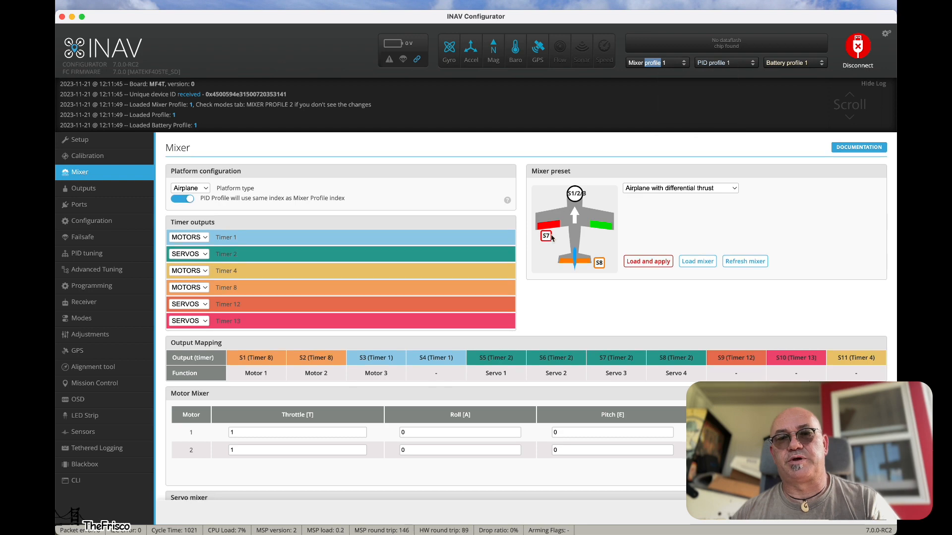
pyautogui.scroll(-3, 570, 221)
pyautogui.scroll(3, 571, 222)
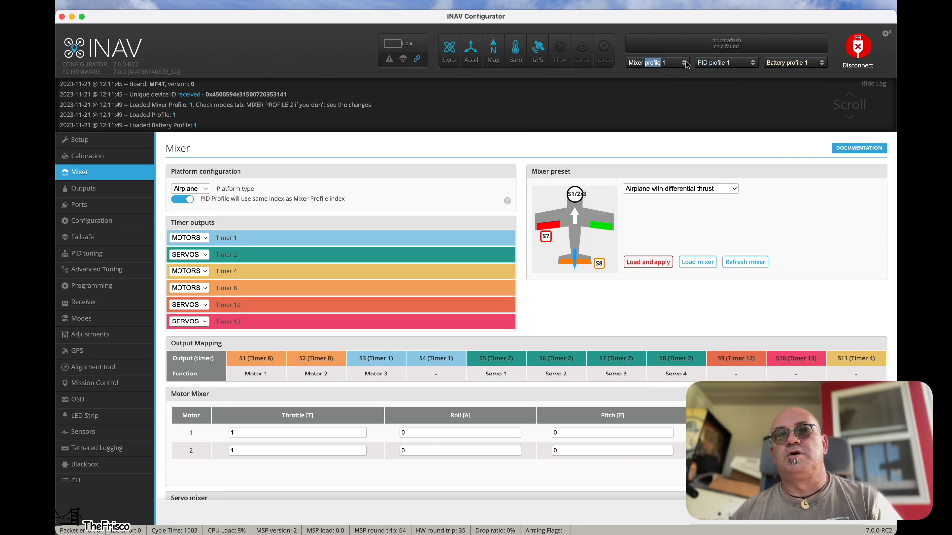
# Load Mixer profile 2 and check that it is the selected mixer profile
pyautogui.click(659, 63)
pyautogui.click(673, 75)
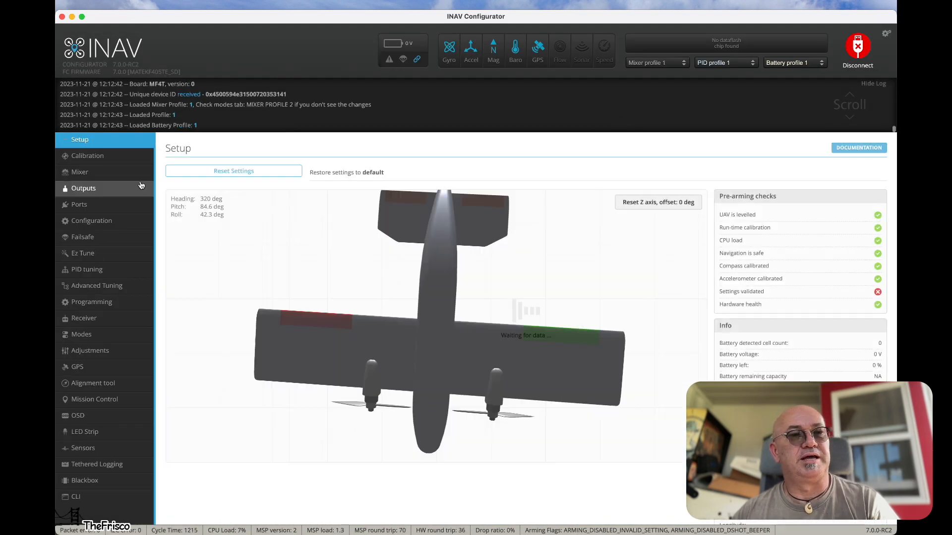
pyautogui.click(678, 63)
pyautogui.click(652, 101)
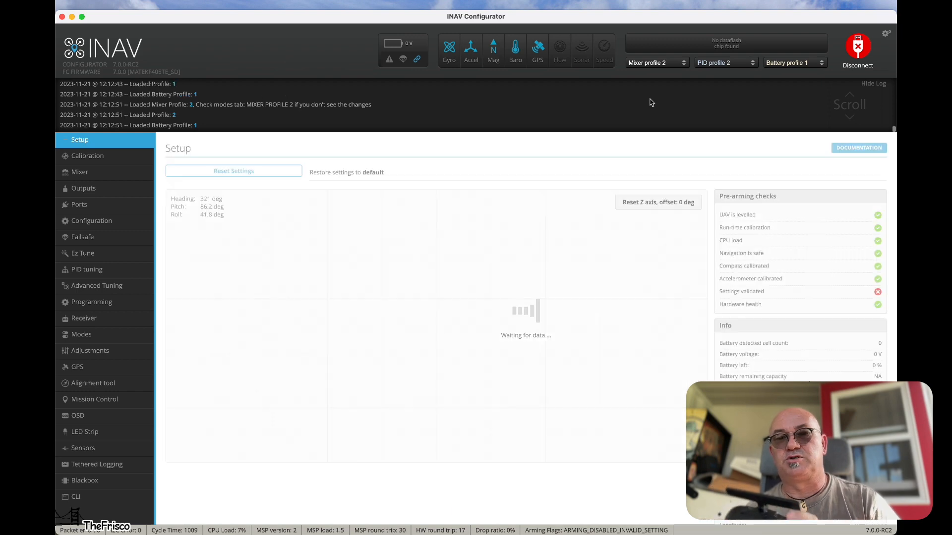
pyautogui.click(655, 62)
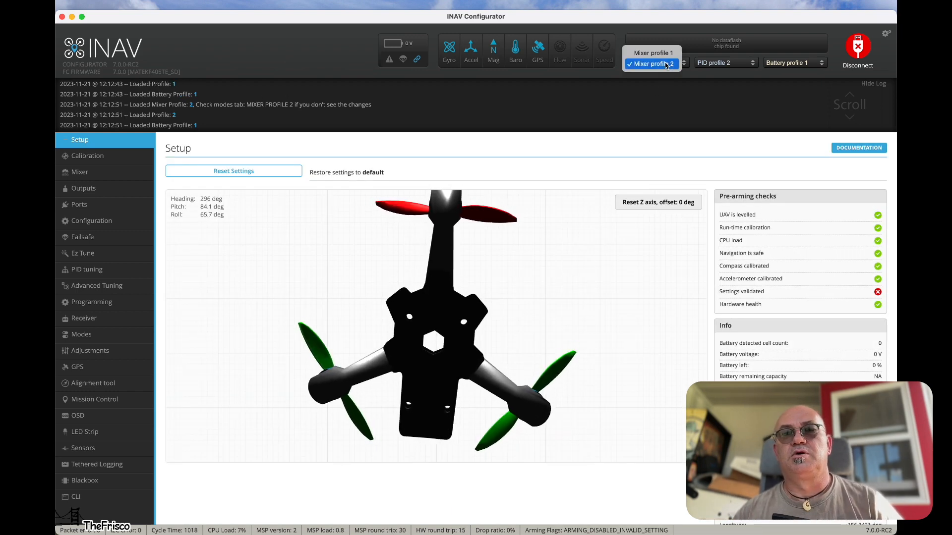
pyautogui.click(514, 124)
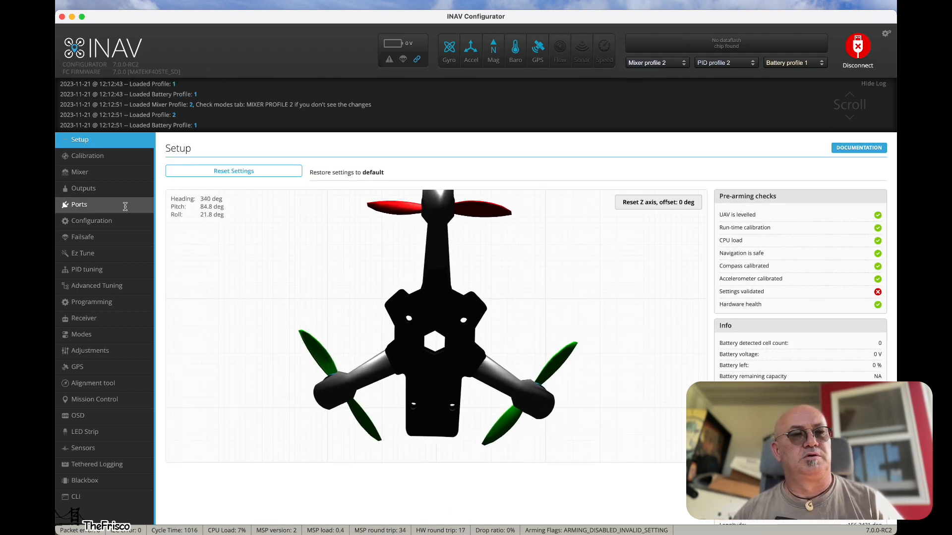
# Review the Tricopter mixer's timer outputs, motor rules and servo rules, plus the switch ranges assigned to the flight modes
pyautogui.click(112, 176)
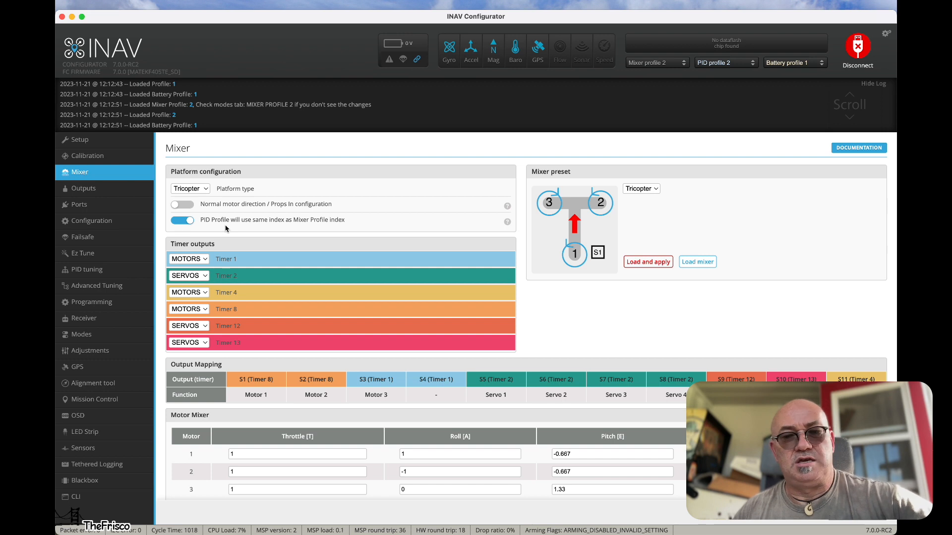
pyautogui.scroll(-1, 415, 381)
pyautogui.scroll(-5, 415, 381)
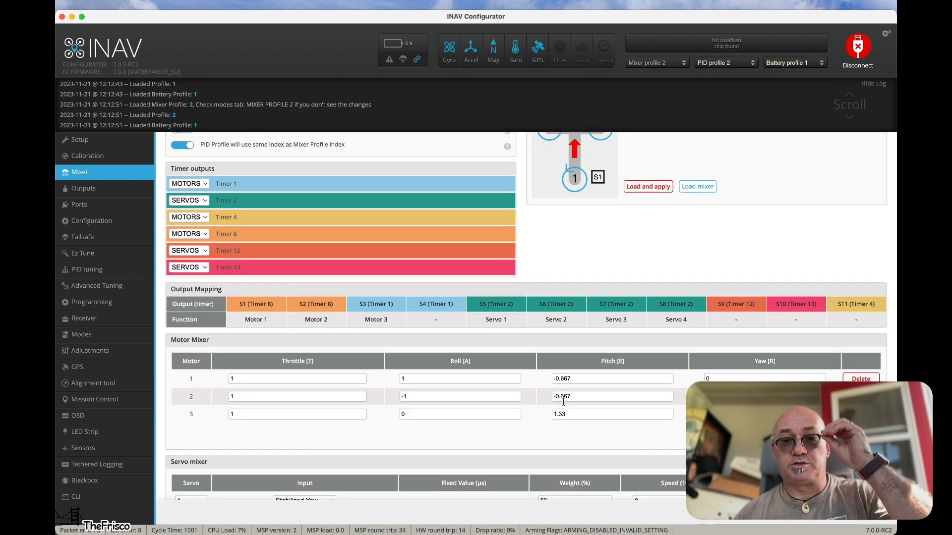
pyautogui.scroll(2, 564, 402)
pyautogui.scroll(-7, 564, 402)
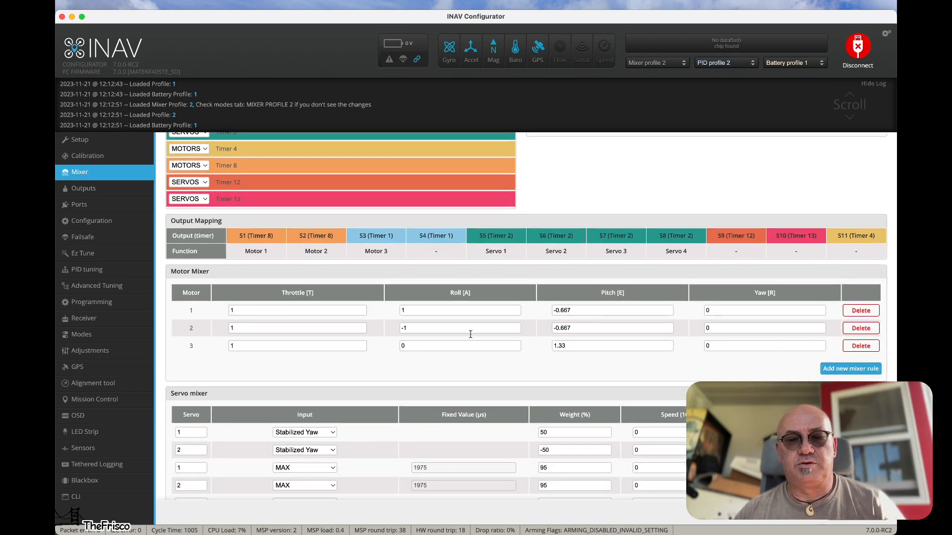
pyautogui.scroll(-7, 561, 369)
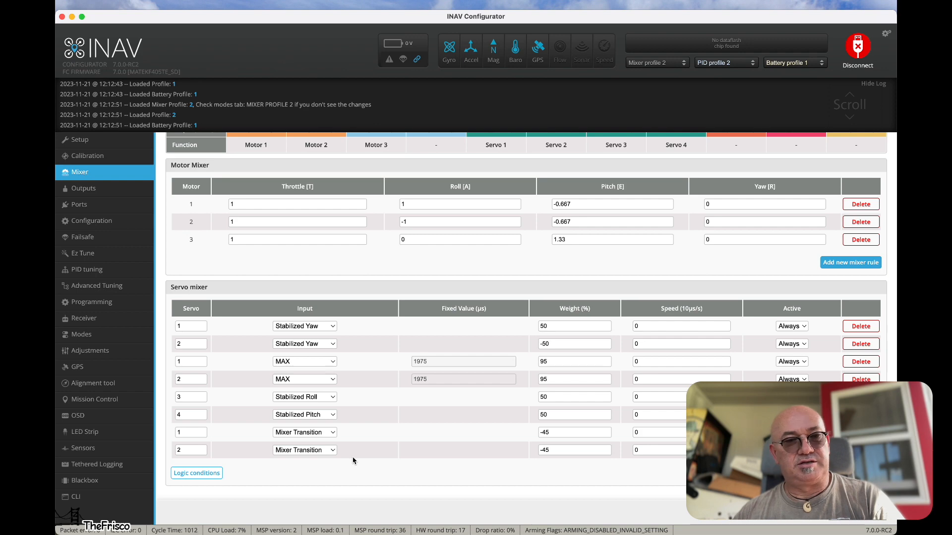
pyautogui.click(95, 336)
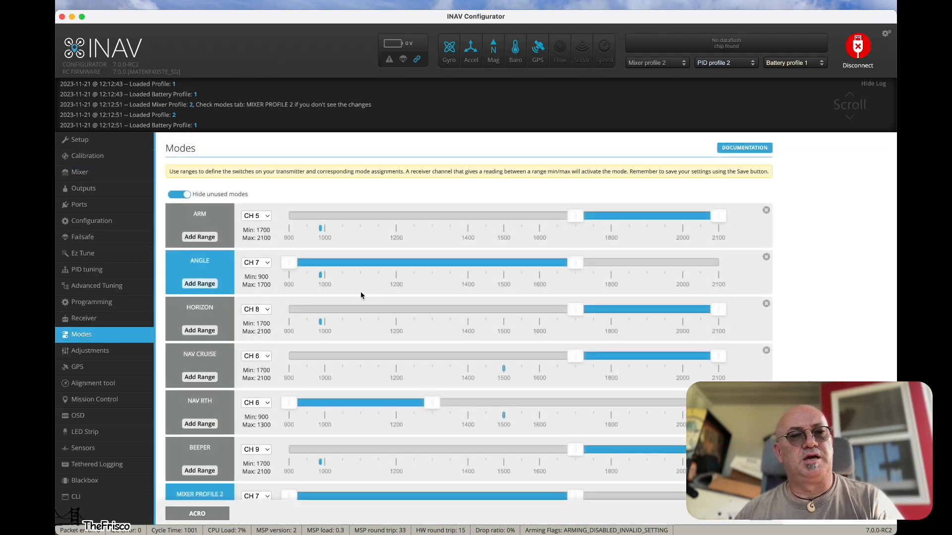
pyautogui.scroll(-4, 360, 294)
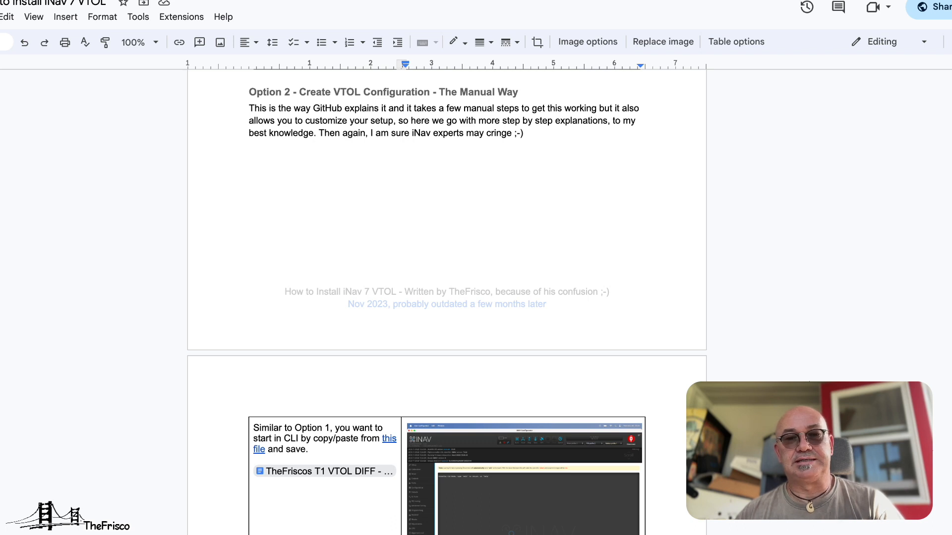
# Switch to the browser guide, read Option 2 on manual VTOL configuration and preview its linked "TheFriscos T1 VTOL DIFF - Manual" file
pyautogui.scroll(-5, 344, 240)
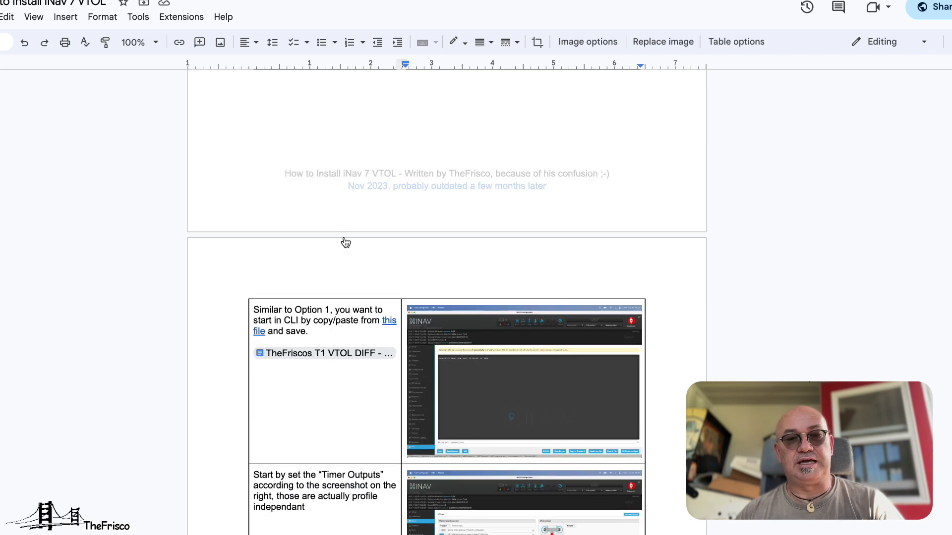
pyautogui.moveTo(346, 255)
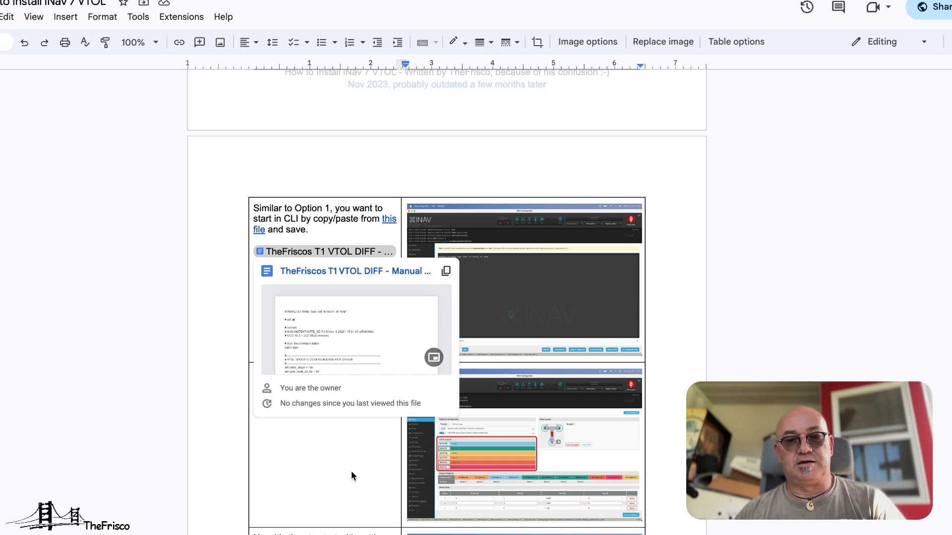
pyautogui.scroll(-1, 346, 473)
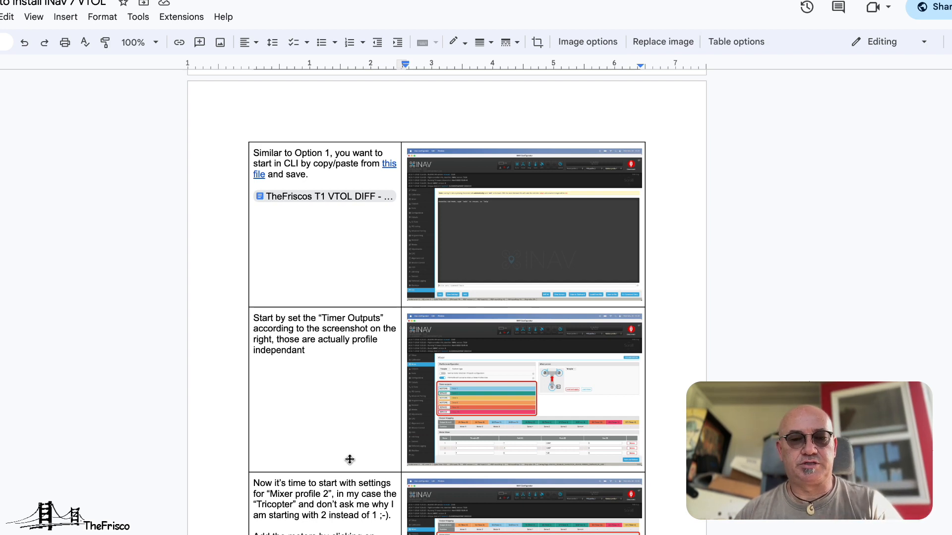
pyautogui.scroll(-1, 366, 298)
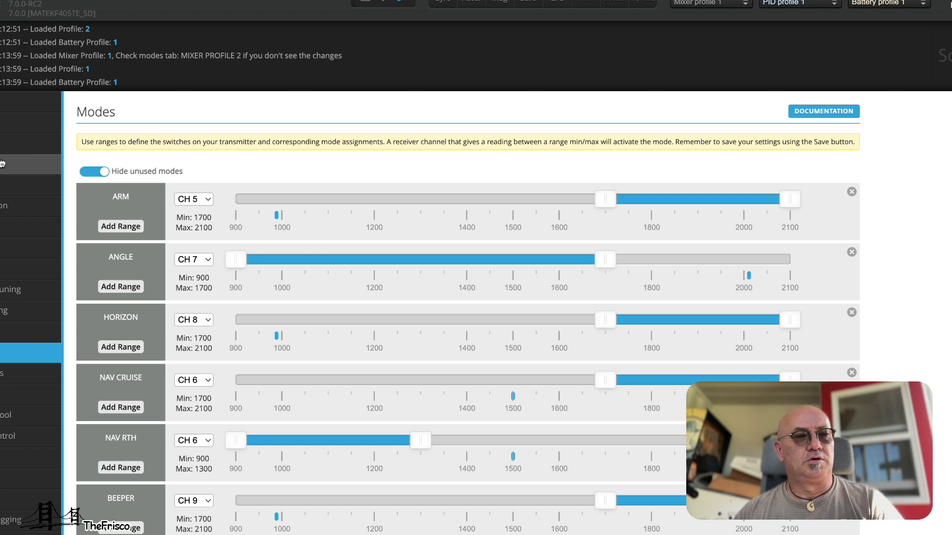
# Switch back to INAV Configurator and examine Mixer profile 2's timer outputs, output mapping, motor roll and pitch values, and servo weights
pyautogui.click(1, 145)
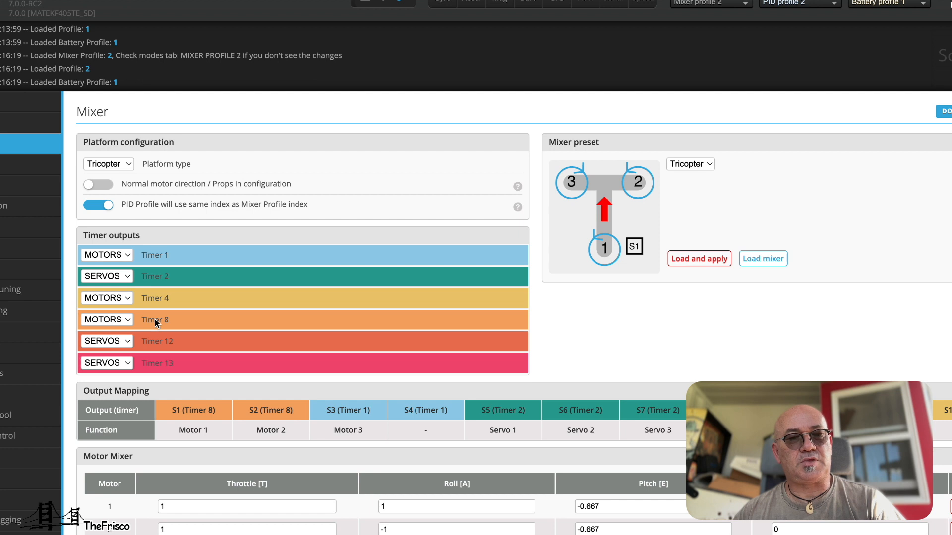
pyautogui.scroll(-5, 602, 353)
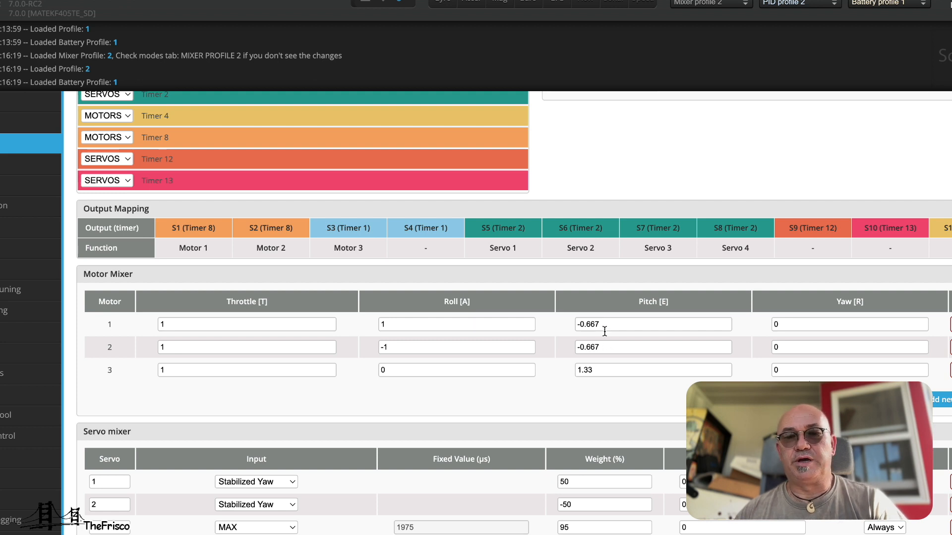
pyautogui.scroll(-5, 606, 403)
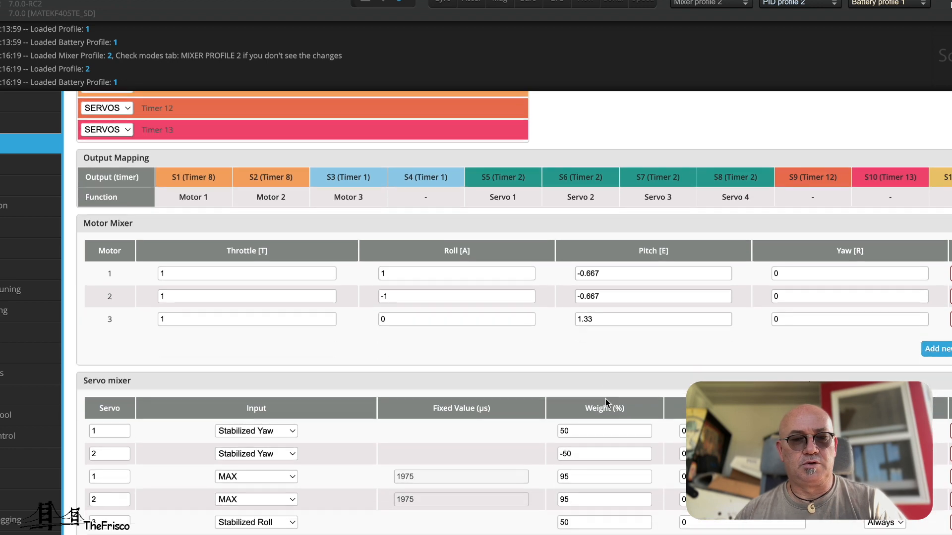
pyautogui.scroll(-1, 471, 372)
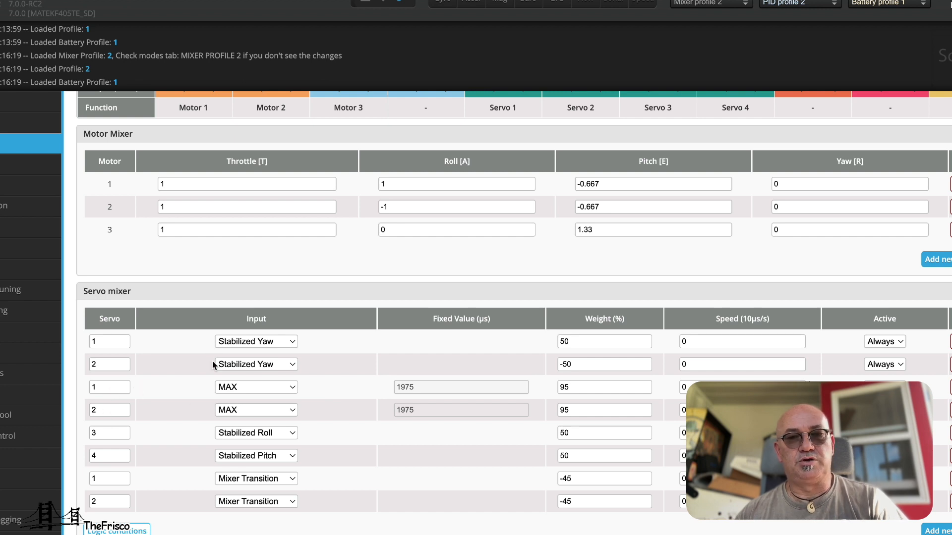
pyautogui.scroll(1, 212, 365)
pyautogui.scroll(3, 212, 361)
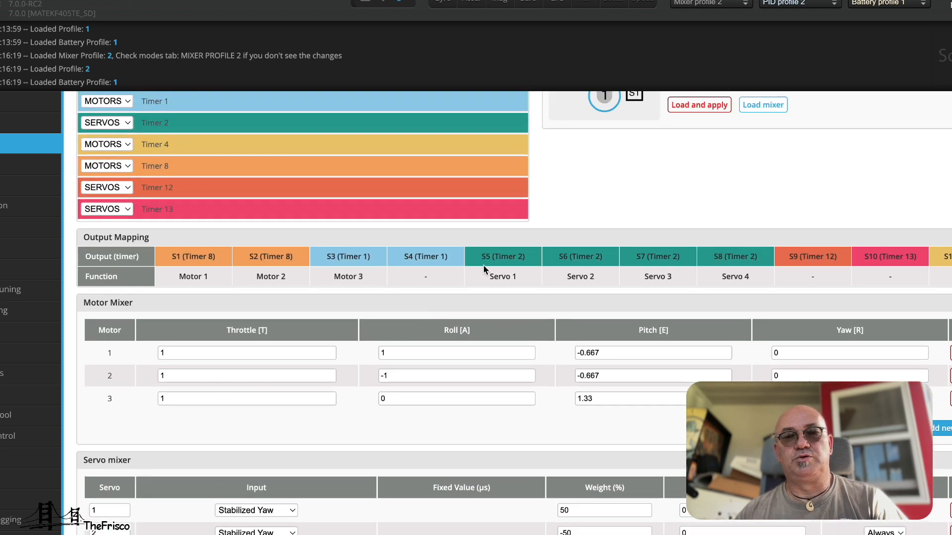
pyautogui.scroll(-3, 538, 344)
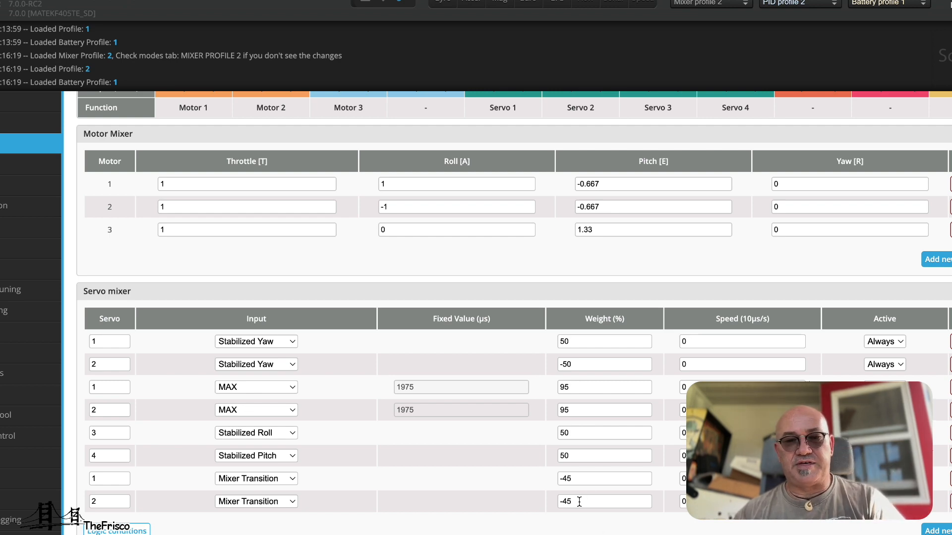
pyautogui.scroll(3, 548, 304)
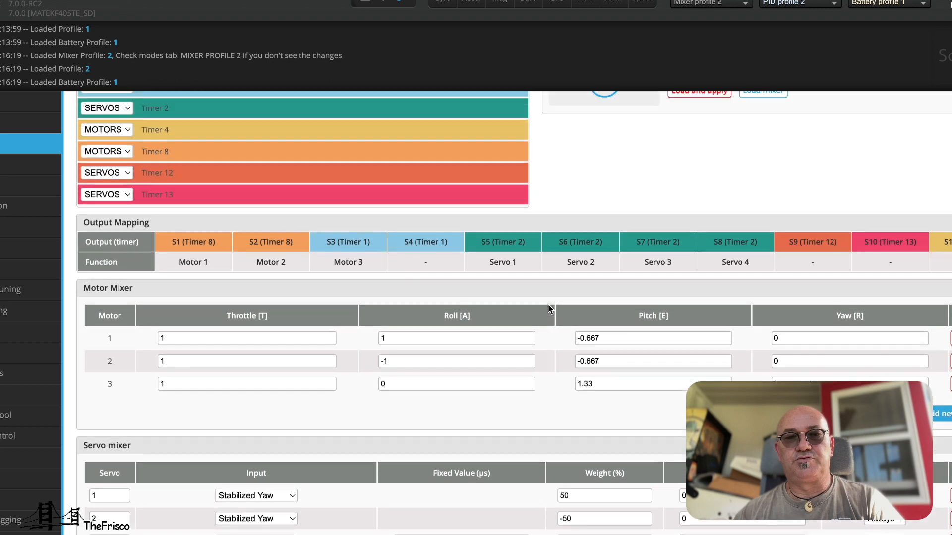
pyautogui.scroll(4, 548, 309)
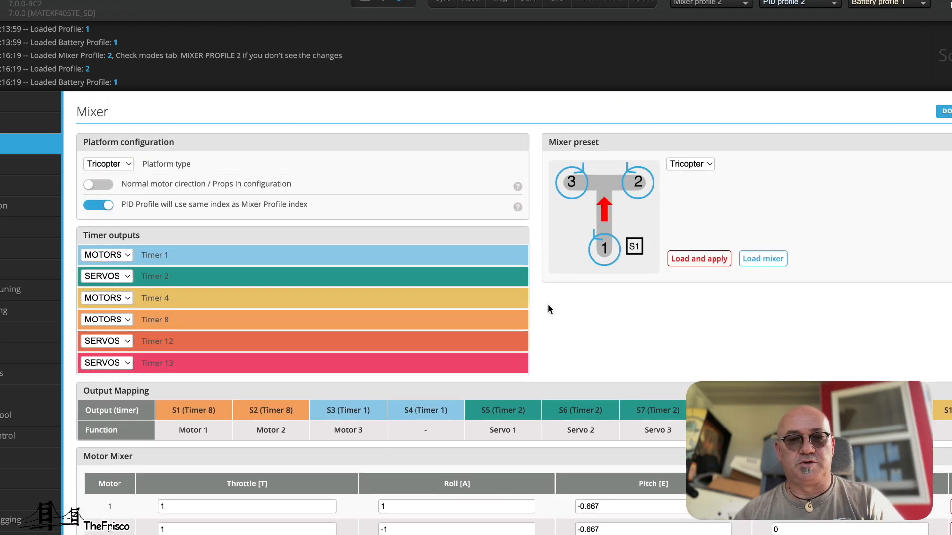
# Switch to the browser guide and read its manual Mixer profile 2 instructions through the "Save and Reboot" reminder
pyautogui.press('super+Tab')
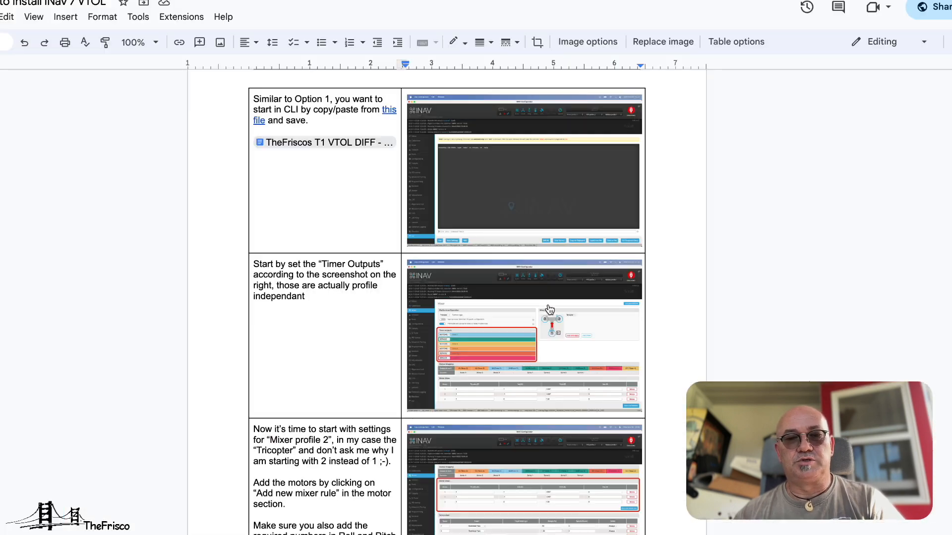
pyautogui.scroll(-5, 450, 355)
pyautogui.scroll(-9, 449, 355)
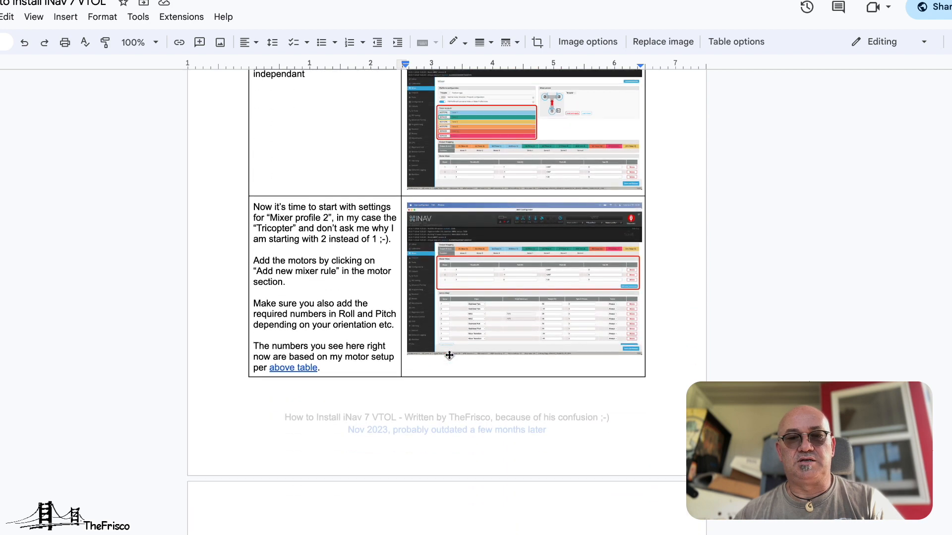
pyautogui.scroll(-6, 449, 355)
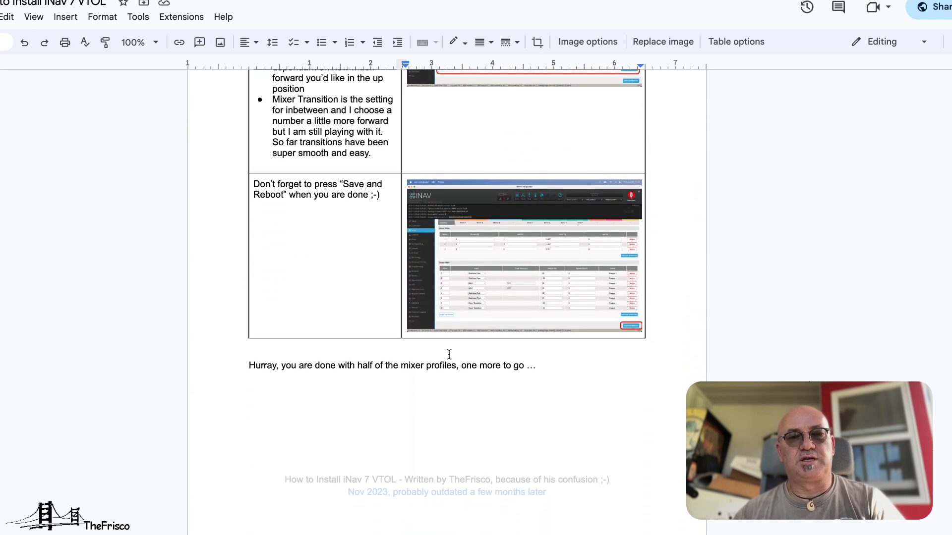
pyautogui.scroll(-6, 449, 355)
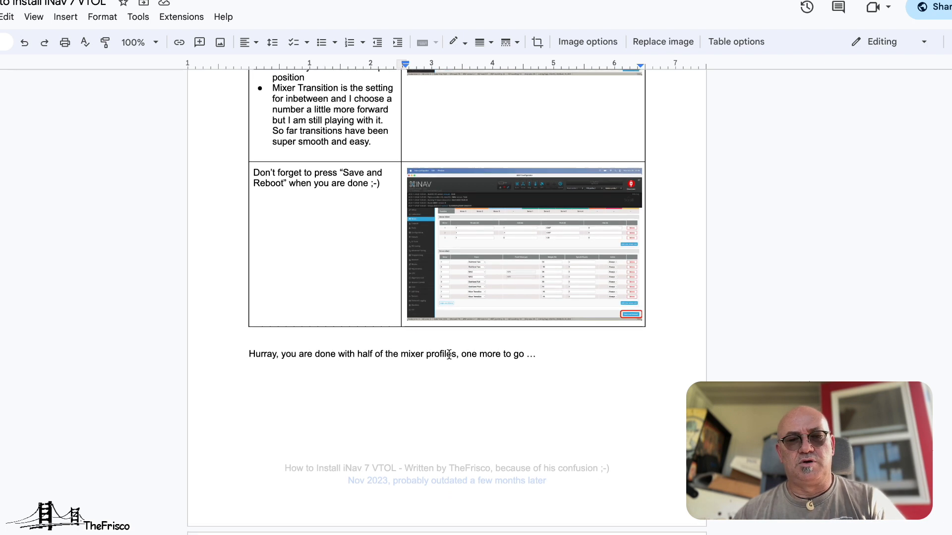
# Switch to INAV Configurator and examine Mixer profile 1's airplane platform, timer outputs, output mapping, motor rules and servo rules
pyautogui.scroll(-3, 449, 355)
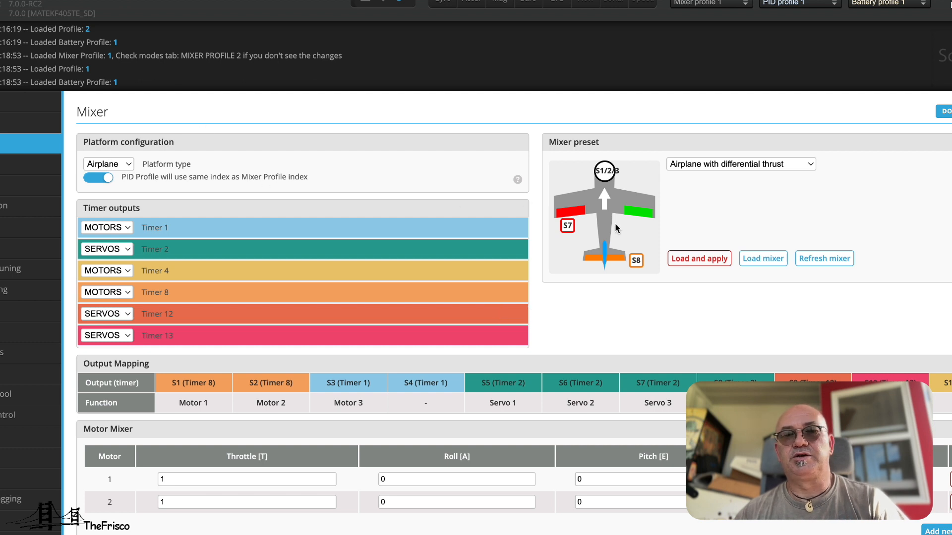
pyautogui.scroll(-1, 626, 323)
pyautogui.scroll(-2, 629, 317)
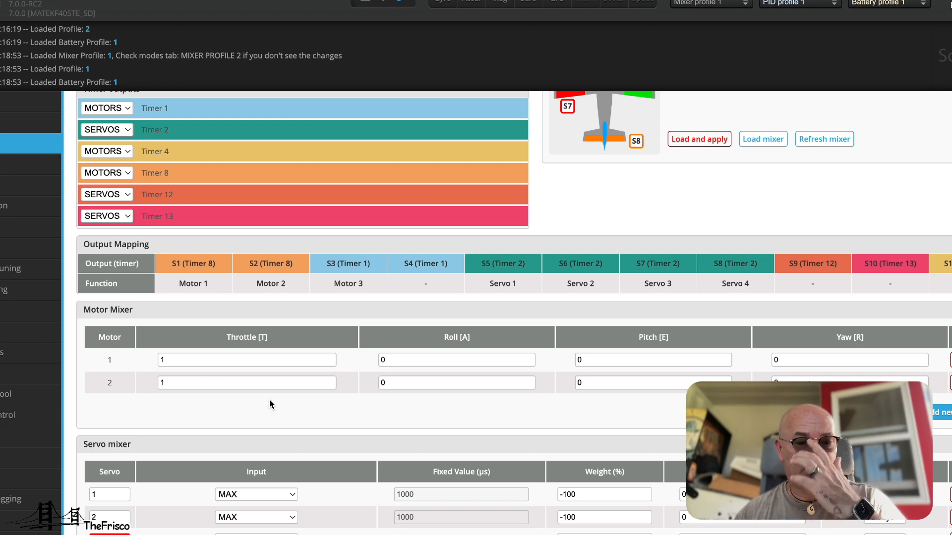
pyautogui.scroll(-2, 357, 412)
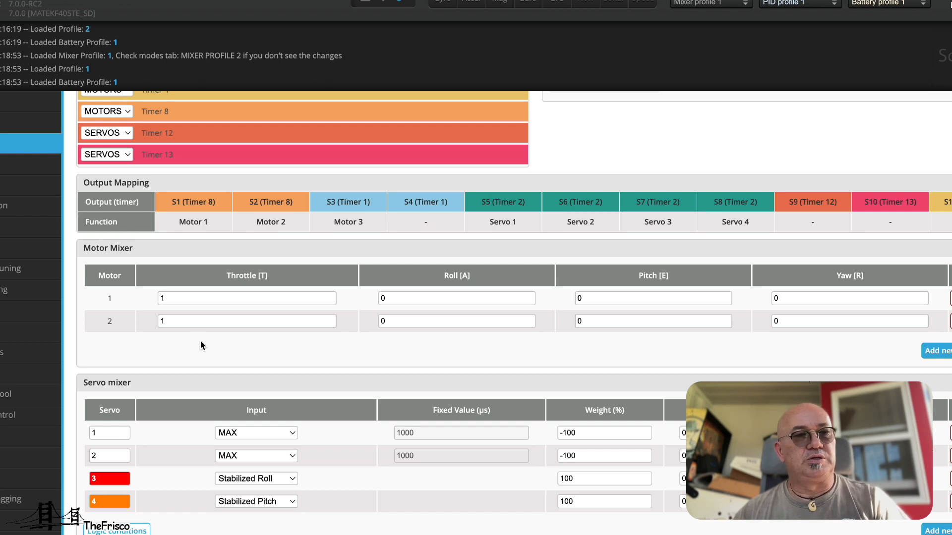
# Review the channel ranges assigned to the flight modes, including Mixer Profile 2 and Mixer Transition
pyautogui.click(2, 333)
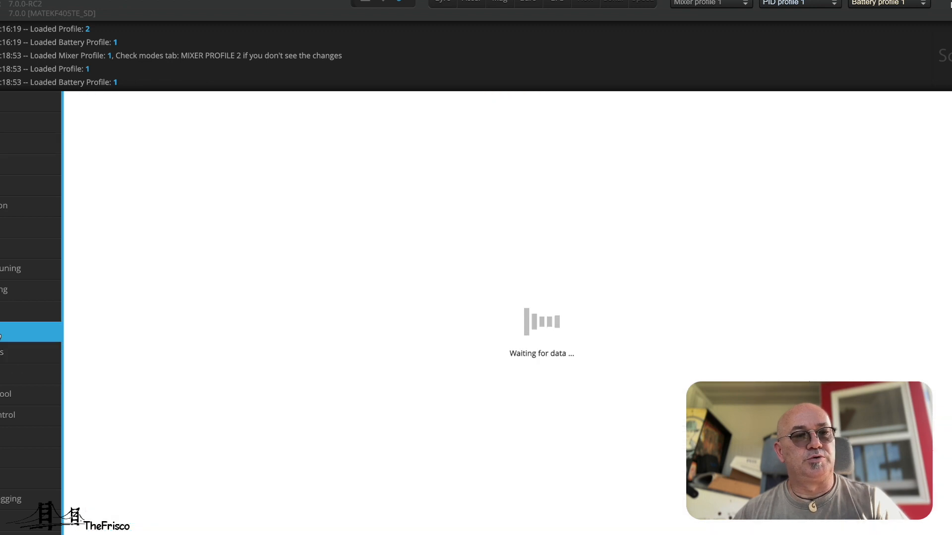
pyautogui.scroll(-2, 504, 387)
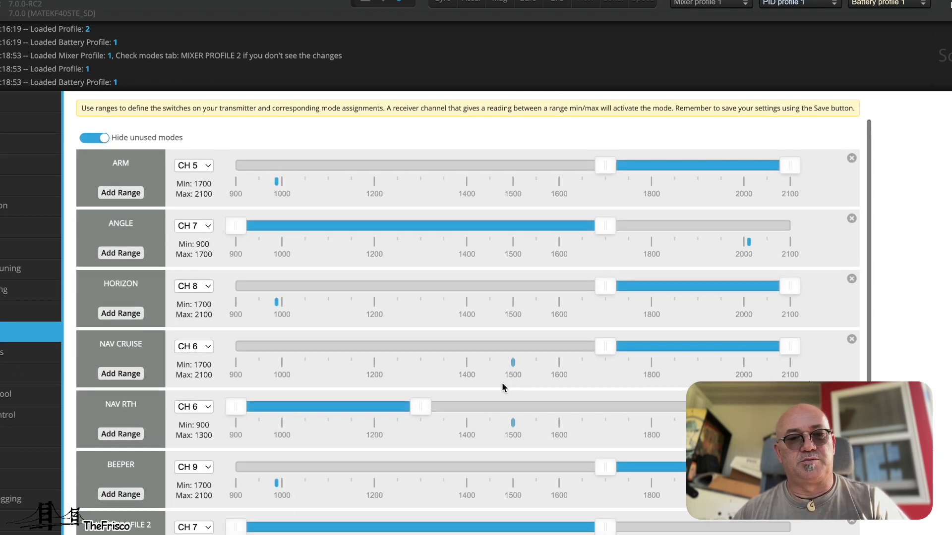
pyautogui.scroll(-3, 503, 388)
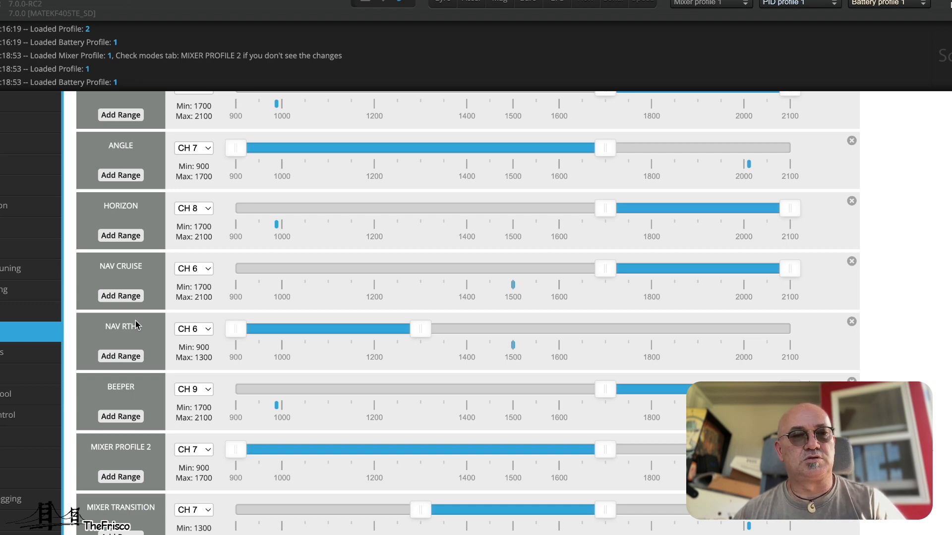
# Show the unused modes as well and look through the full mode list down to the Fixed Wing section
pyautogui.scroll(3, 135, 320)
pyautogui.click(91, 172)
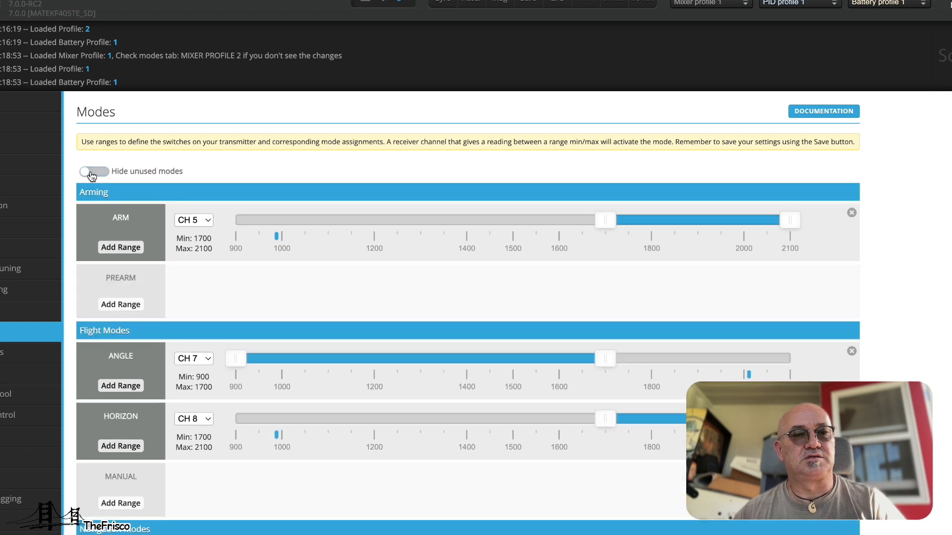
pyautogui.scroll(-7, 201, 293)
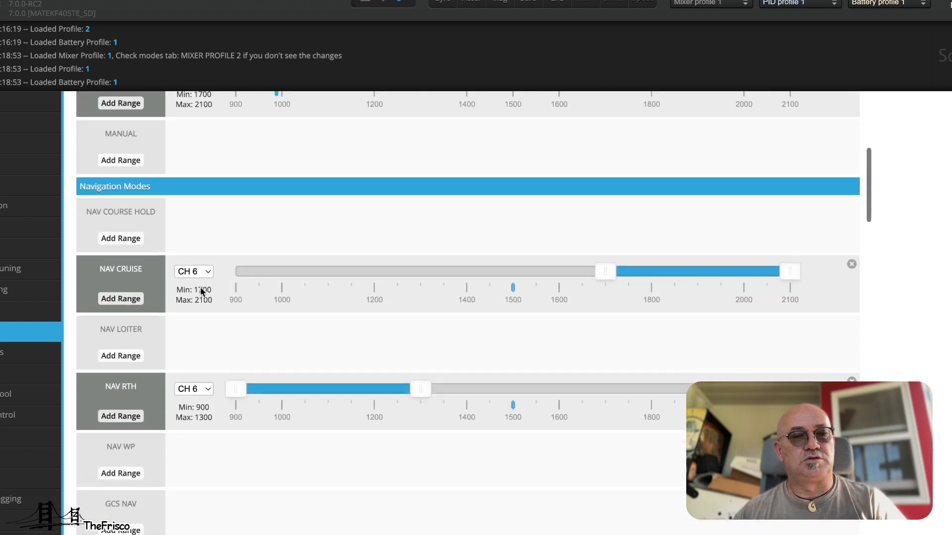
pyautogui.scroll(-9, 200, 287)
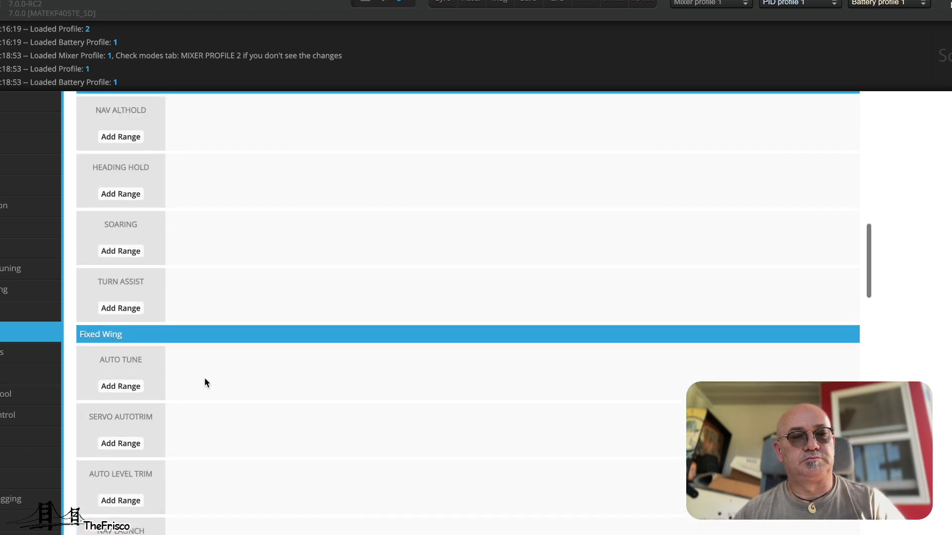
pyautogui.scroll(-1, 205, 383)
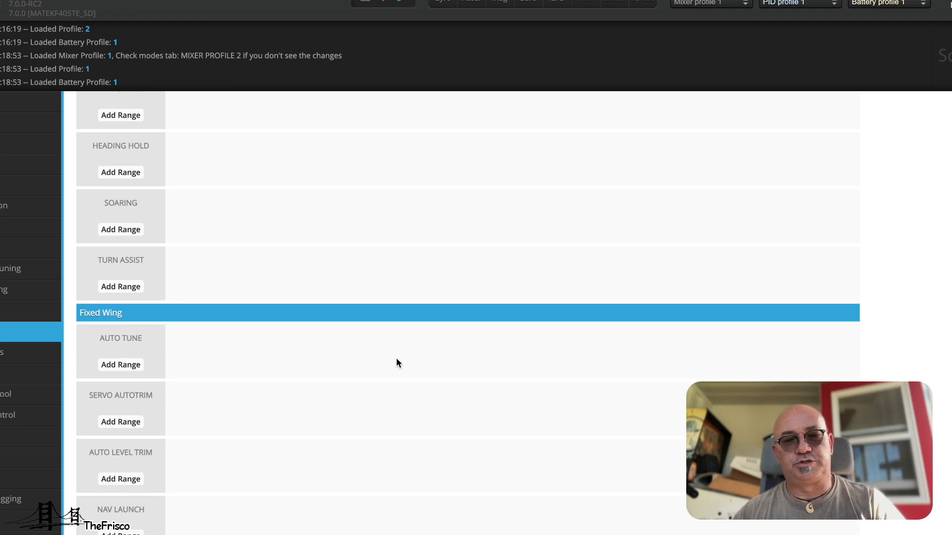